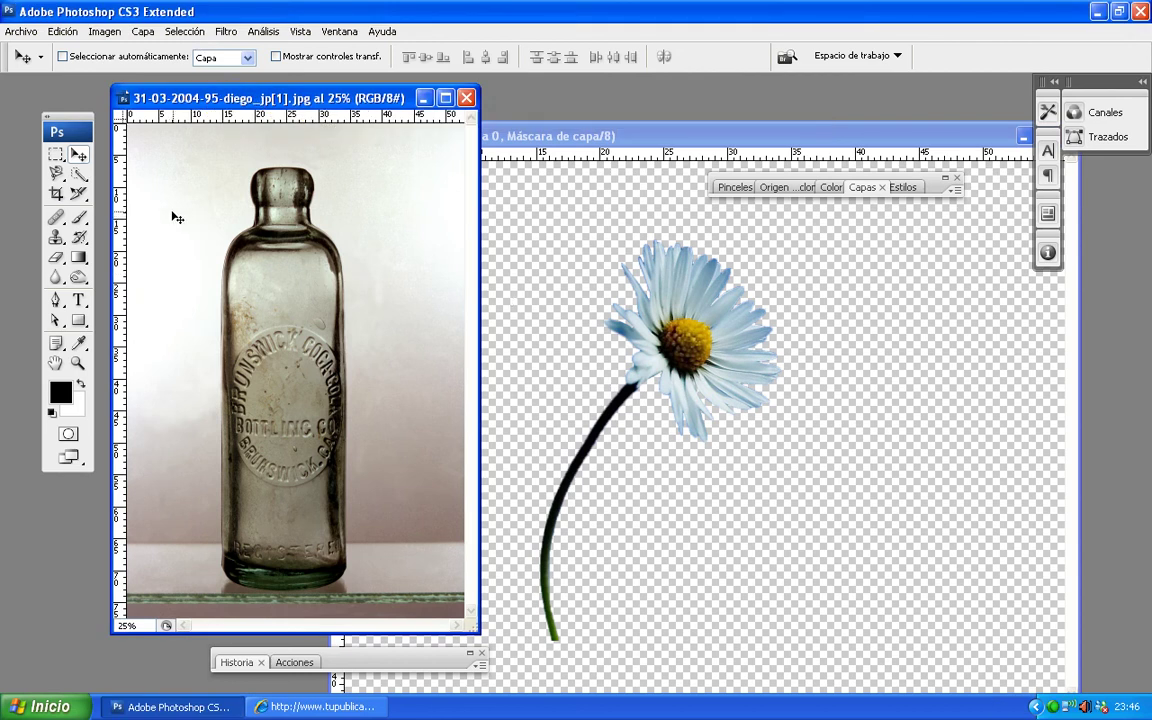
- Drag the bottle photo into Sin título-1 as Capa 1 and position it over the daisy
mouse_move(282, 101)
left_mouse_down()
mouse_move(256, 103)
mouse_move(278, 106)
left_mouse_up()
left_click_drag(267, 345, 268, 360)
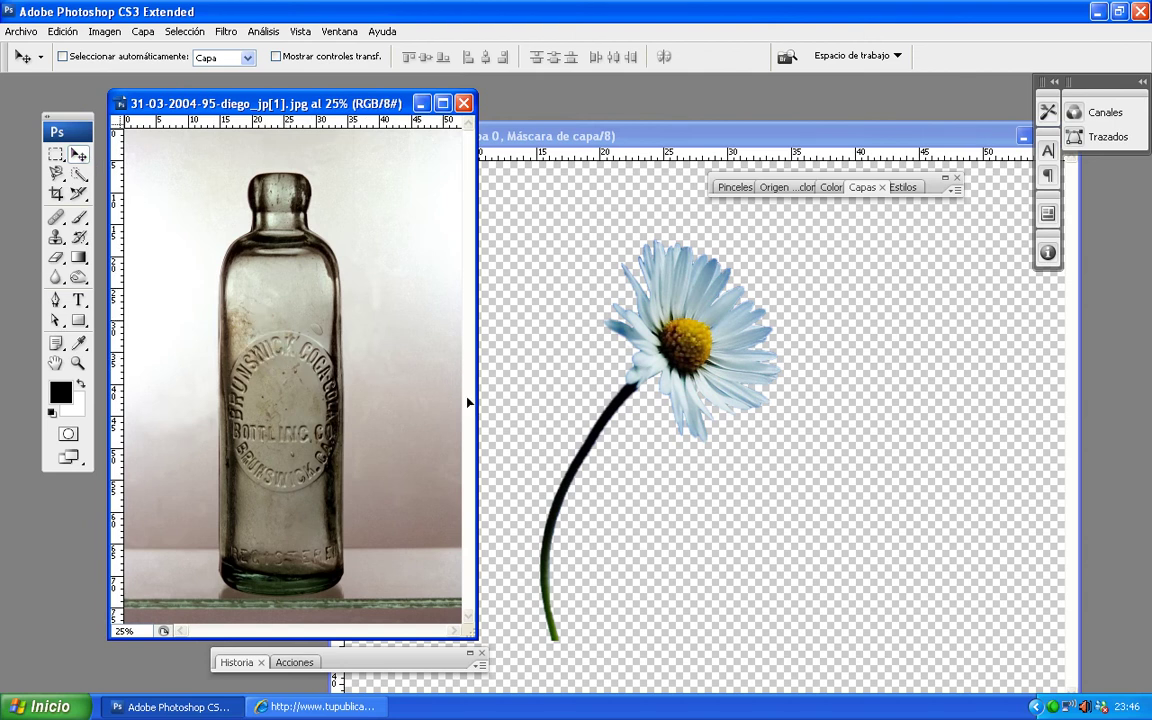
left_click_drag(468, 402, 725, 485)
left_click_drag(704, 404, 486, 475)
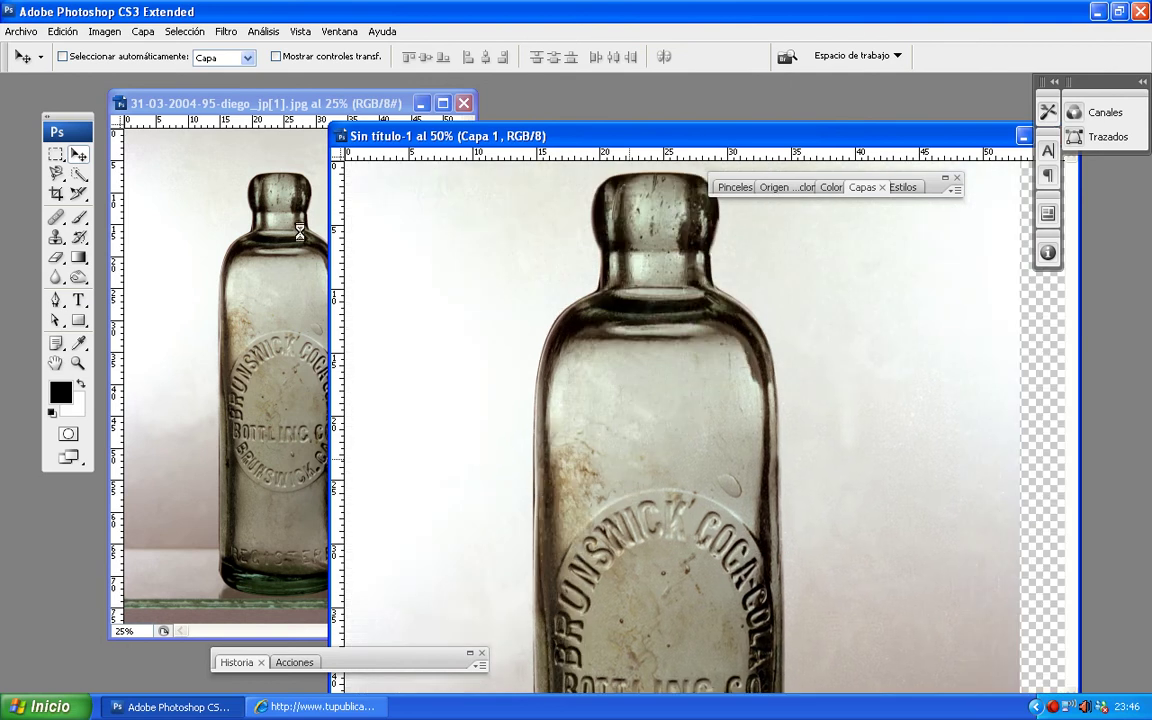
- Save the bottle photo as JPEG botella_flor at quality 12 in OLIVER (E:)\material master 08_09
left_click(253, 112)
key("ctrl+shift+s")
left_click(220, 340)
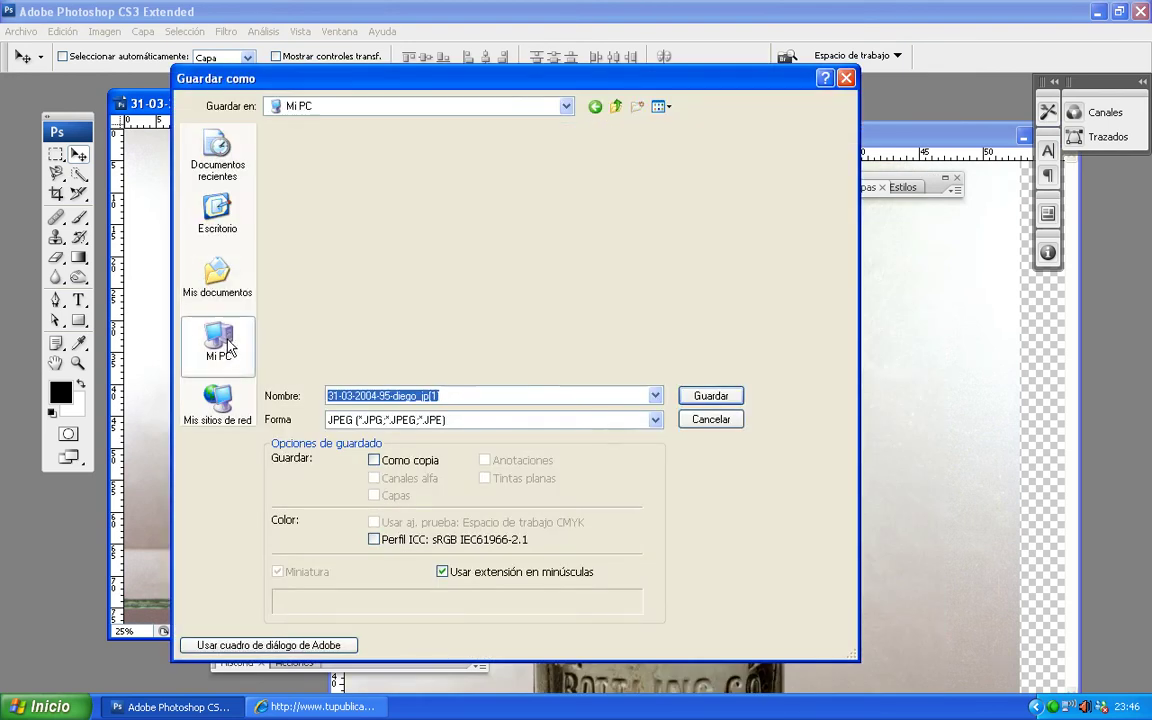
double_click(296, 163)
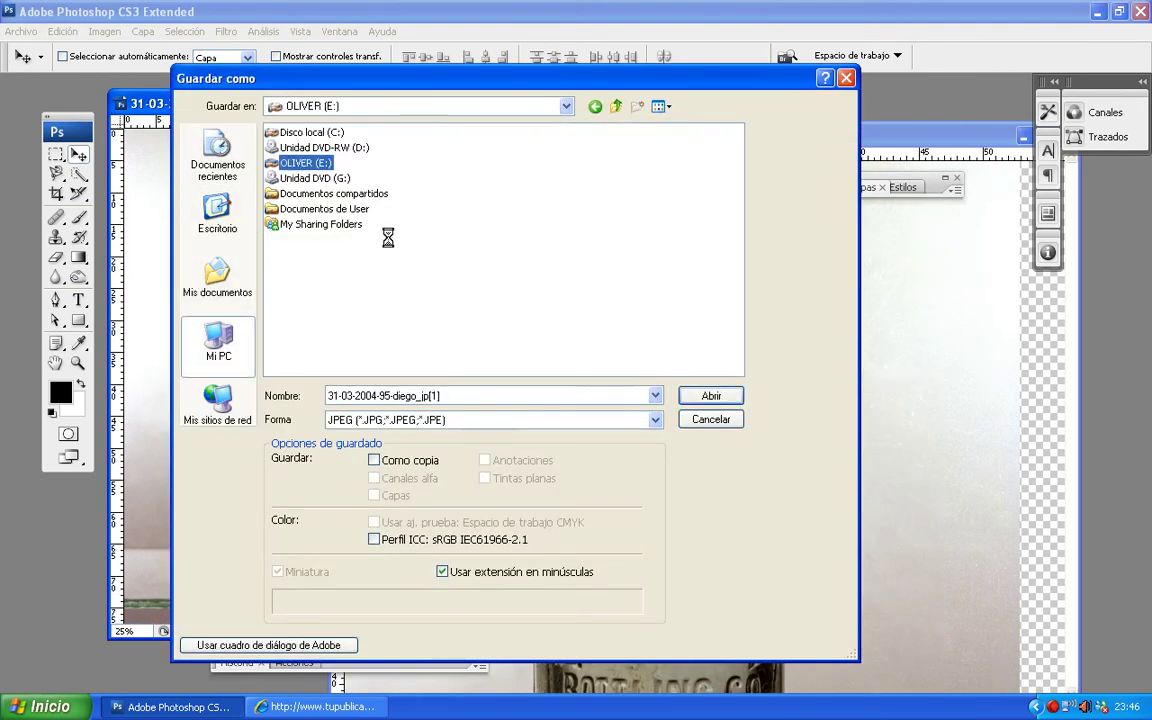
left_click(346, 242)
key("m")
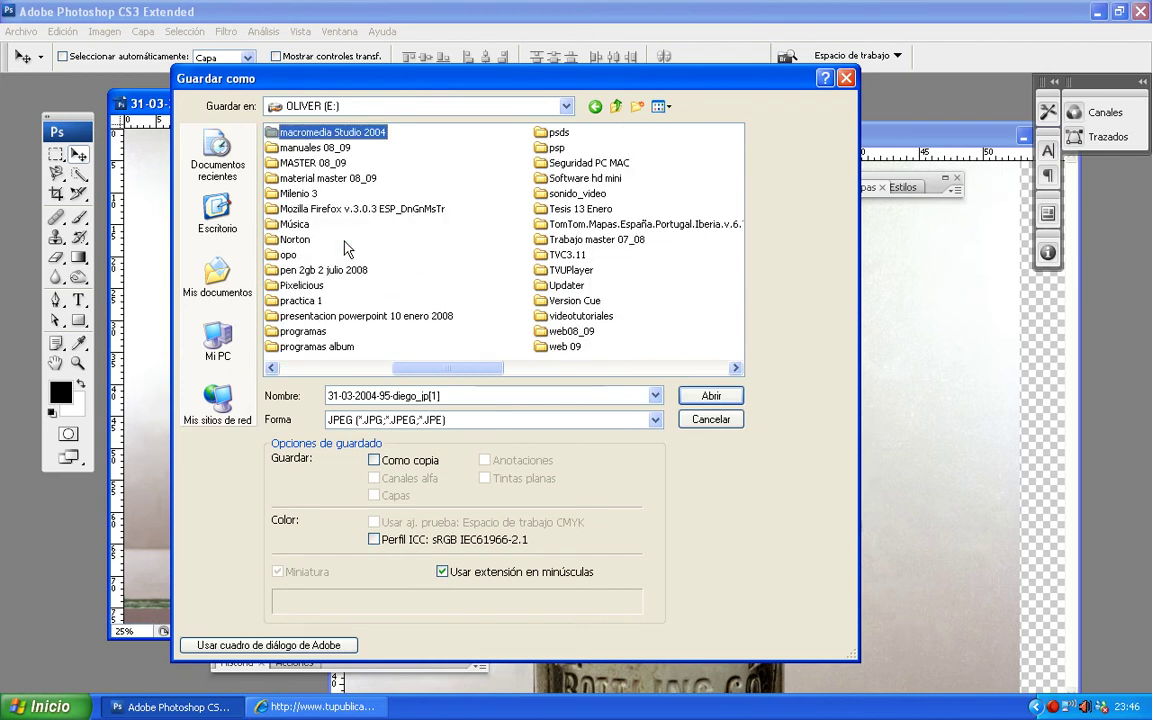
key("Down")
key("Down")
key("Down")
key("Return")
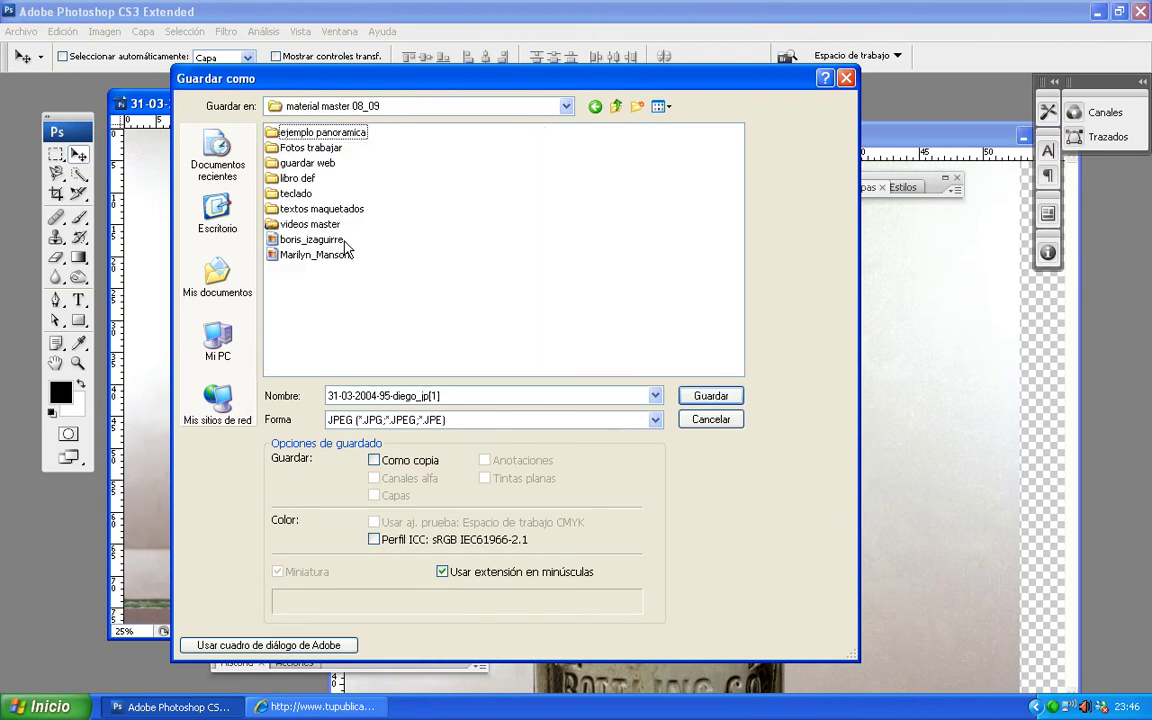
double_click(432, 395)
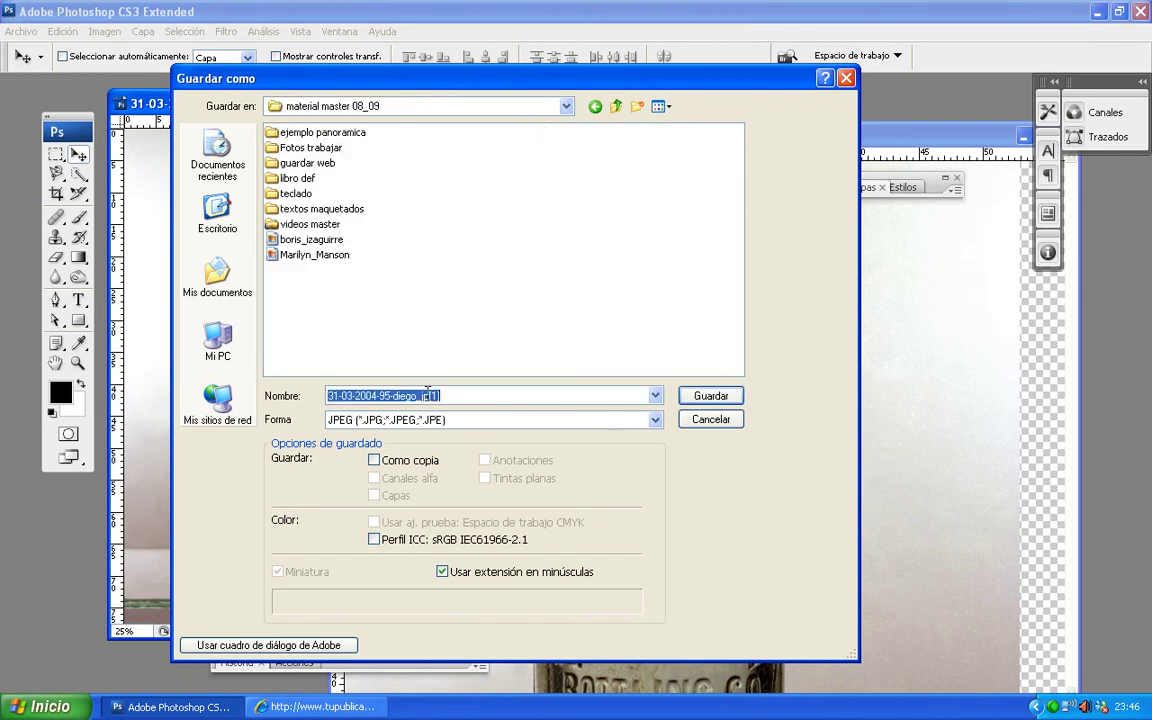
type("botee")
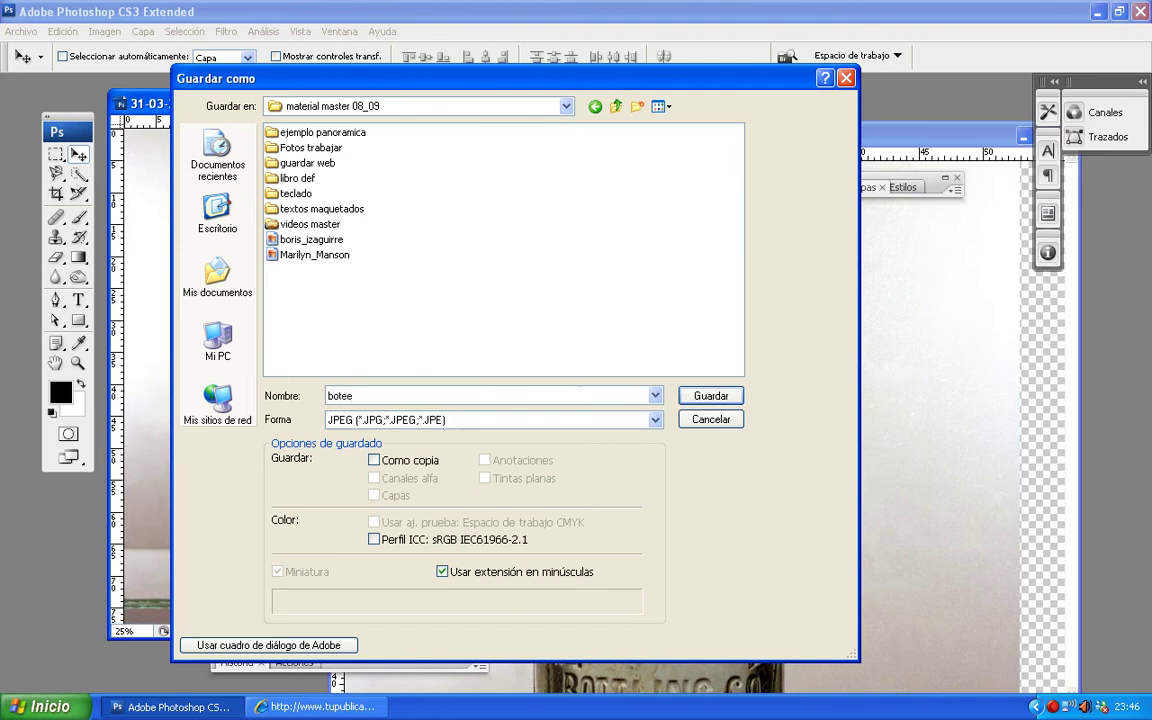
type("_flor")
key("Return")
left_click(290, 173)
- Close the bottle photo, then maximize and zoom out the Sin título-1 document
left_click(463, 103)
left_click_drag(898, 136, 568, 106)
left_click(862, 187)
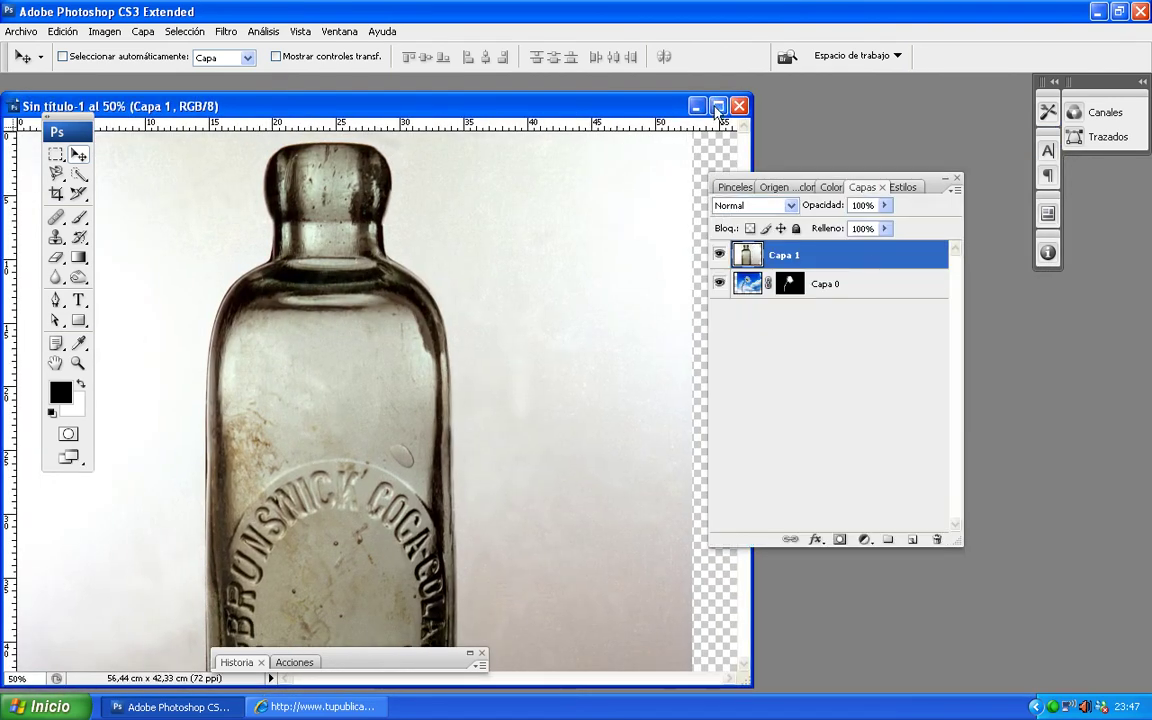
left_click(717, 106)
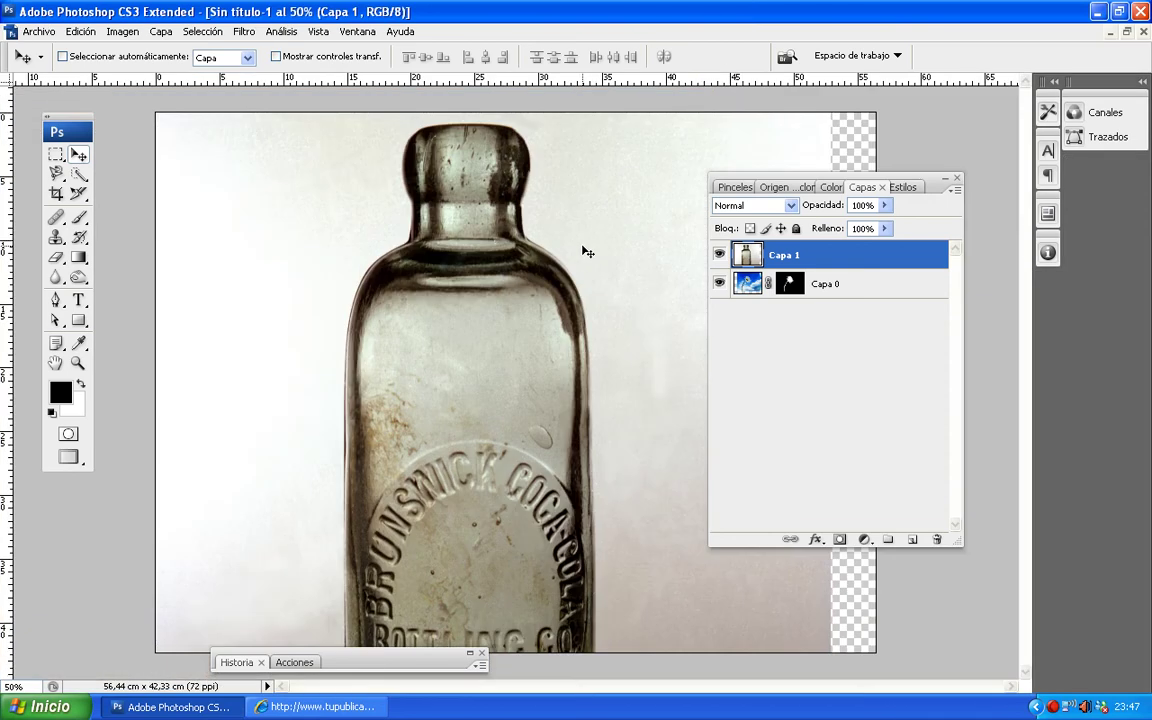
key("ctrl+minus")
- Scale the bottle layer down to about 40%, widen it slightly, and place it low-left
key("ctrl+t")
left_click_drag(276, 150, 399, 332)
left_click_drag(520, 452, 442, 305)
left_click_drag(652, 183, 560, 309)
left_click_drag(448, 413, 448, 336)
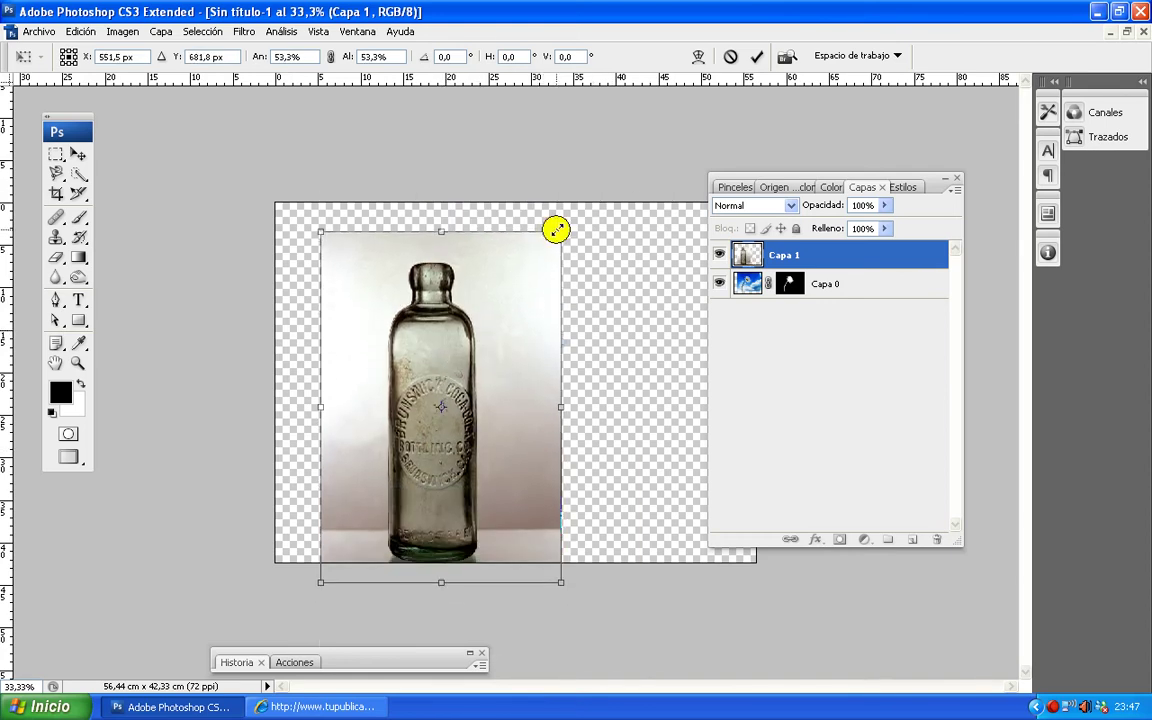
left_click_drag(557, 229, 501, 319)
left_click_drag(421, 440, 424, 425)
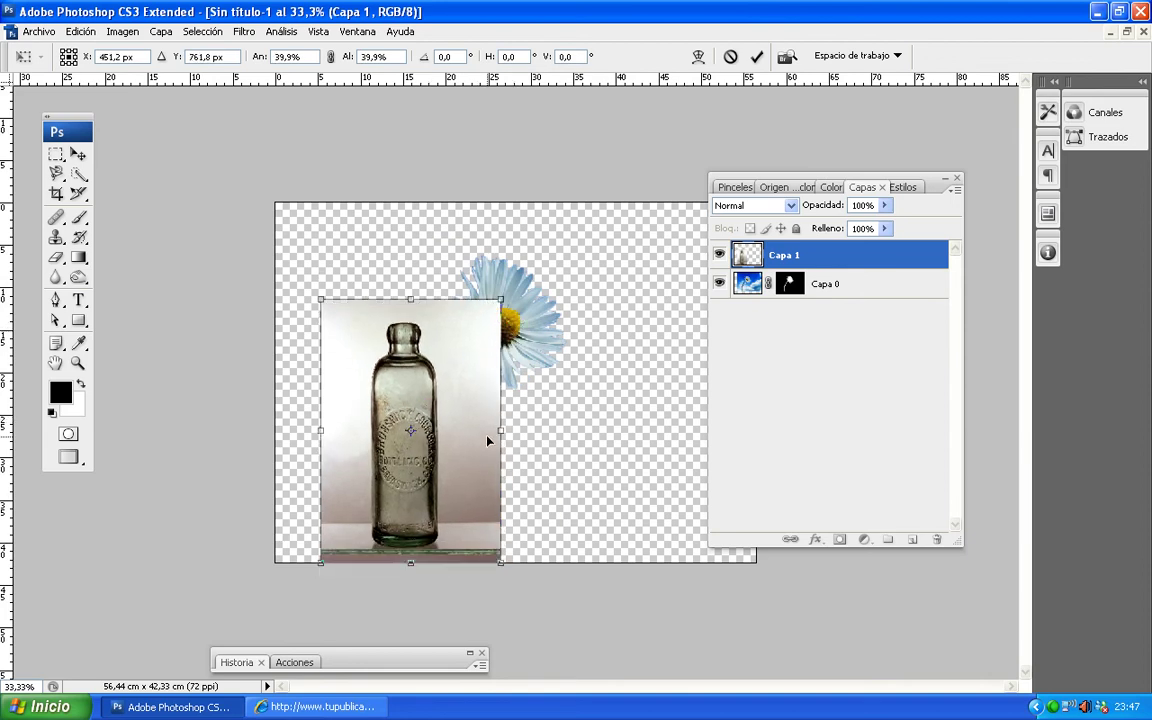
left_click_drag(500, 431, 553, 437)
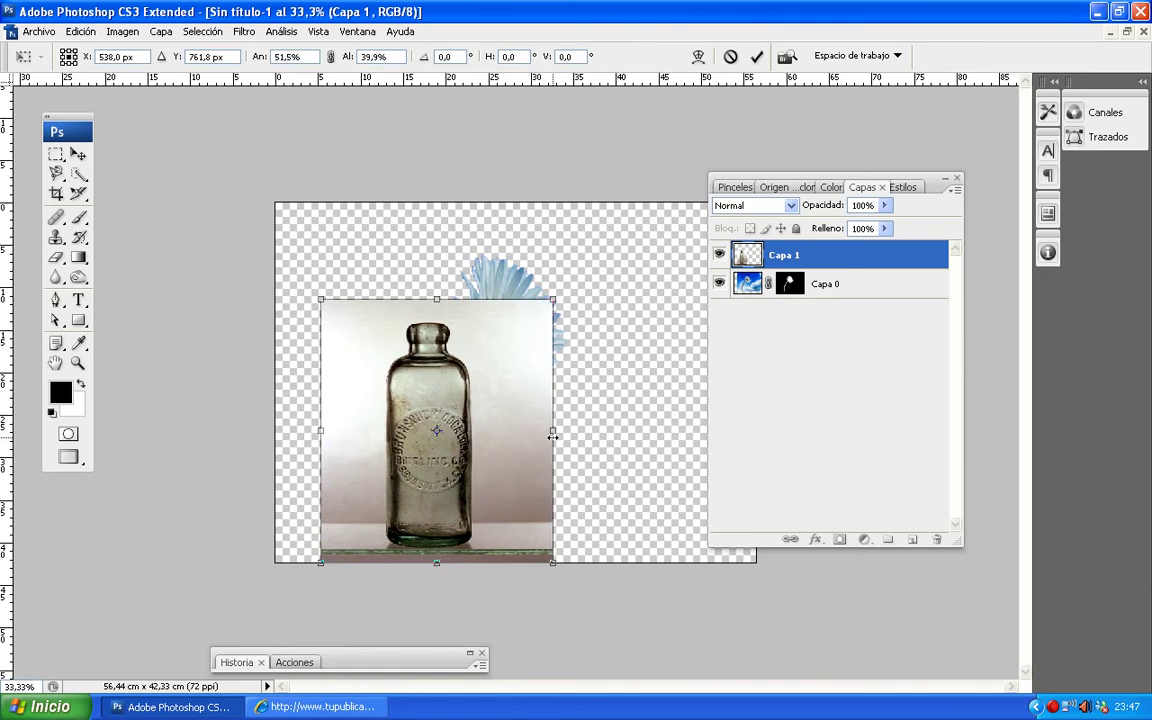
double_click(445, 450)
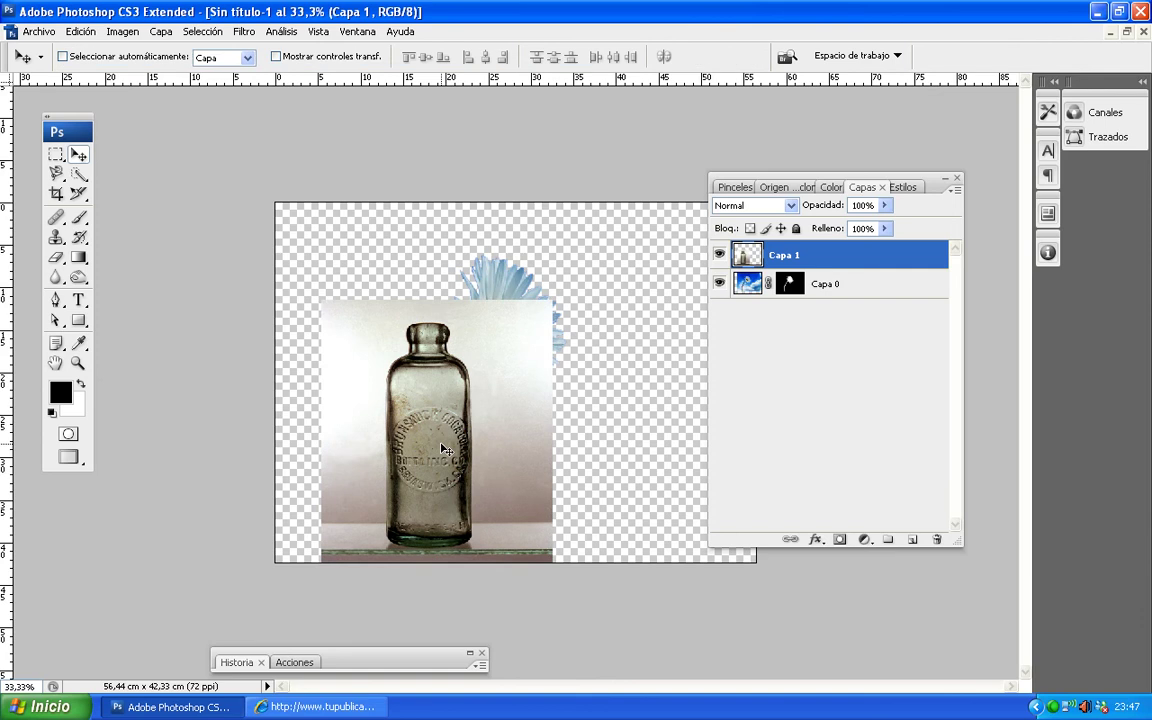
- Quick-select the bottle from its neck and lip down to its base, then zoom out
key("ctrl+plus")
key("ctrl+plus")
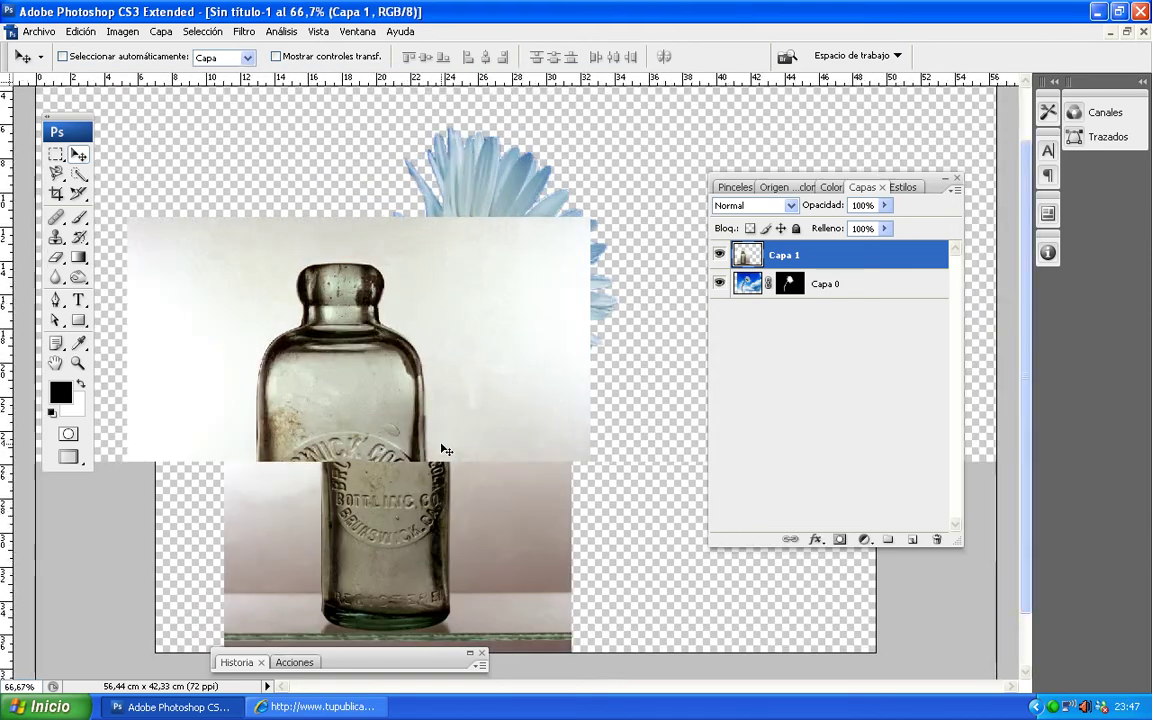
left_click(78, 173)
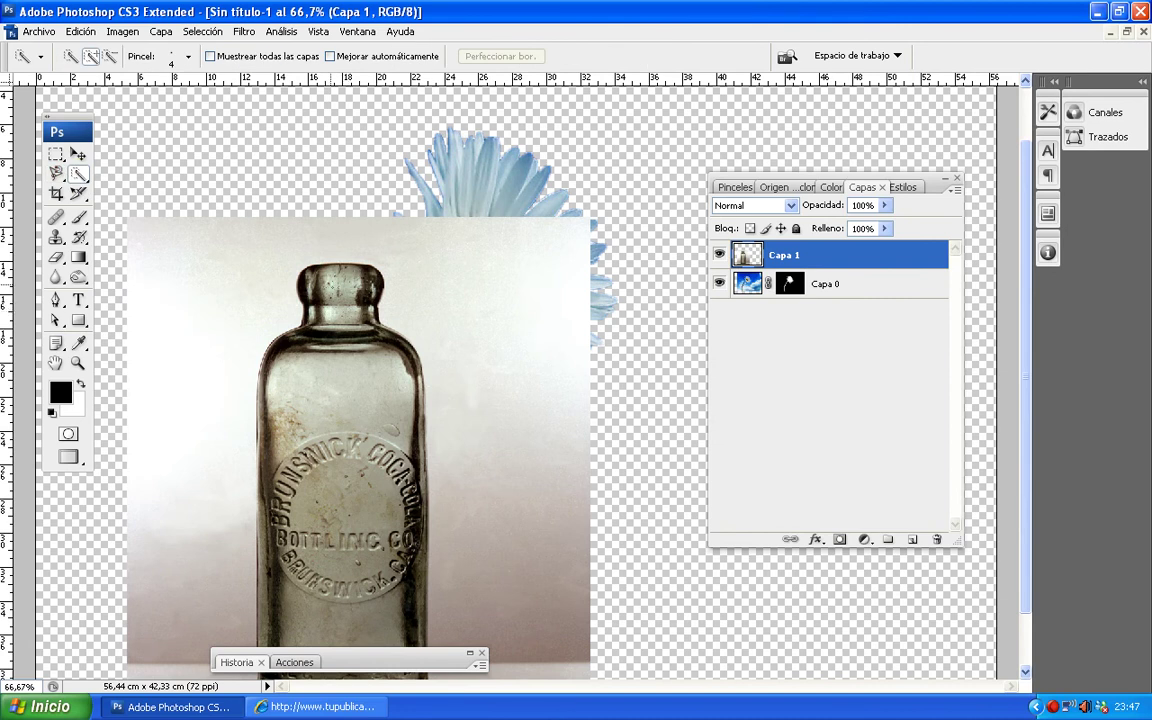
left_click(322, 262)
left_click_drag(375, 320, 355, 425)
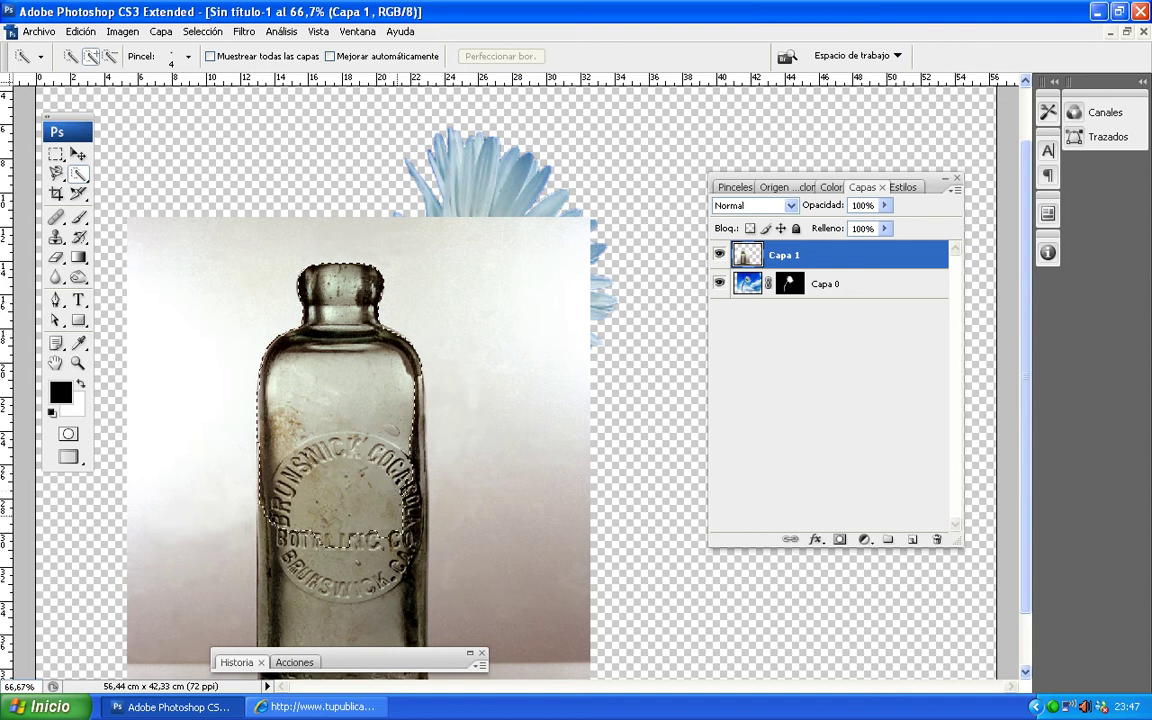
left_click_drag(376, 496, 380, 600)
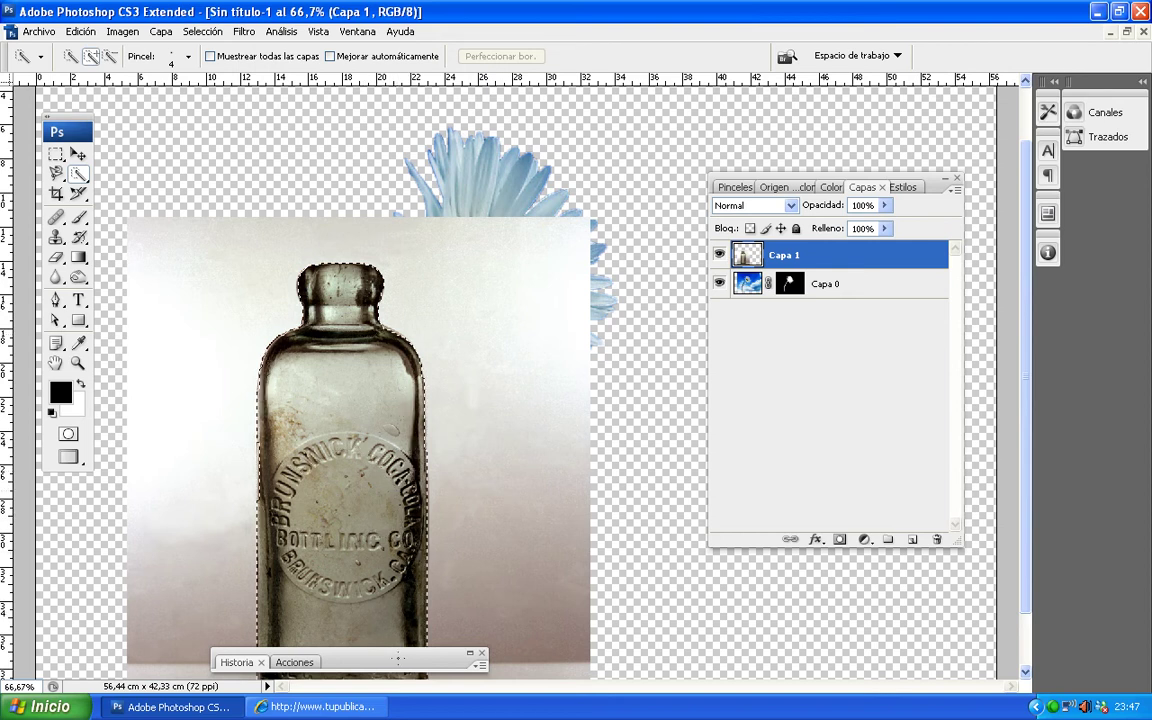
scroll(342, 545, "down", 2)
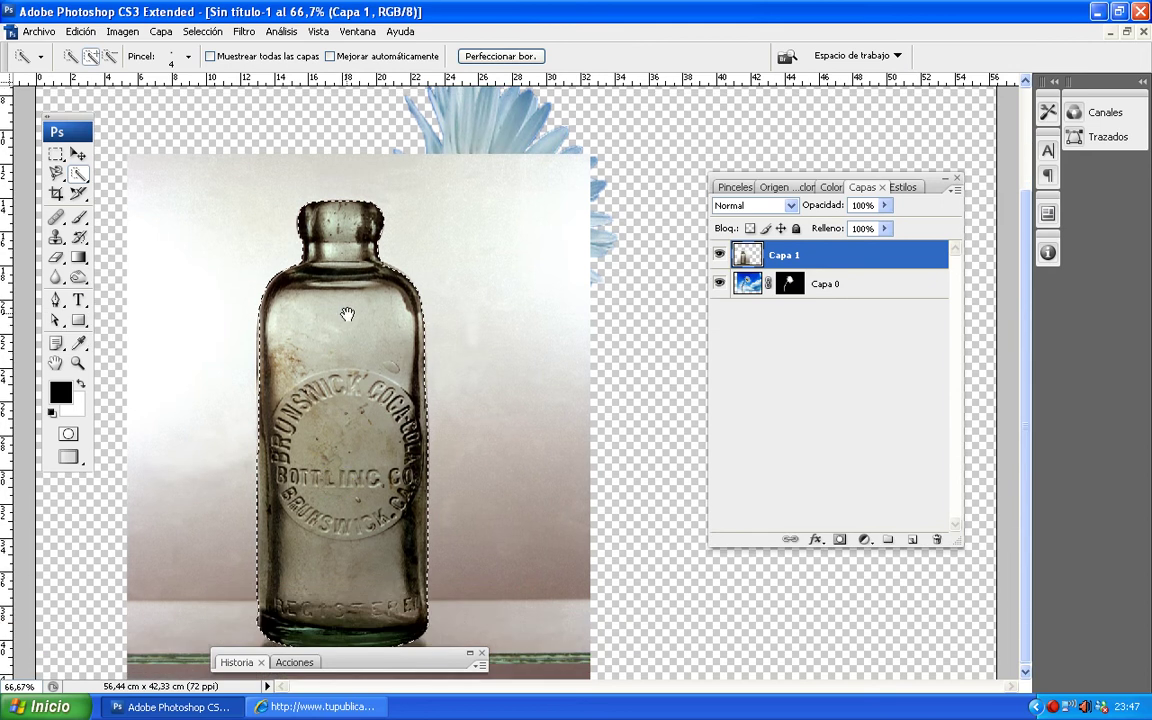
key("ctrl+minus")
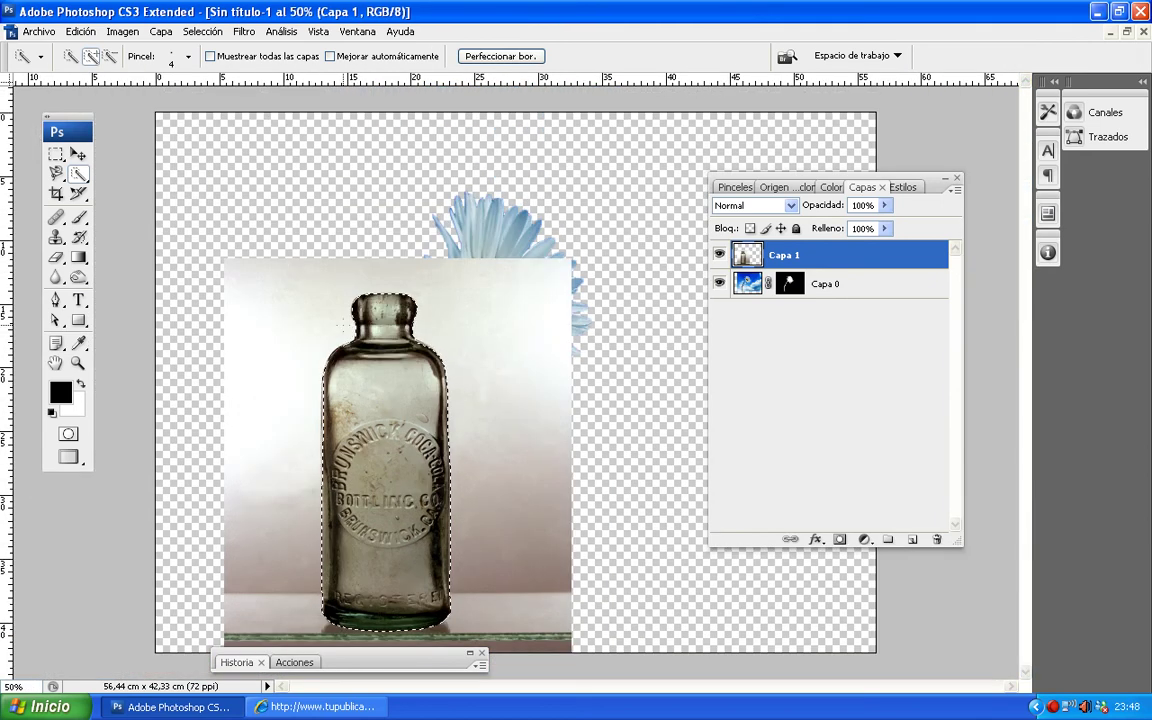
- Mask the bottle layer to the selection, enlarge it to about 116% and shift it left
left_click(839, 541)
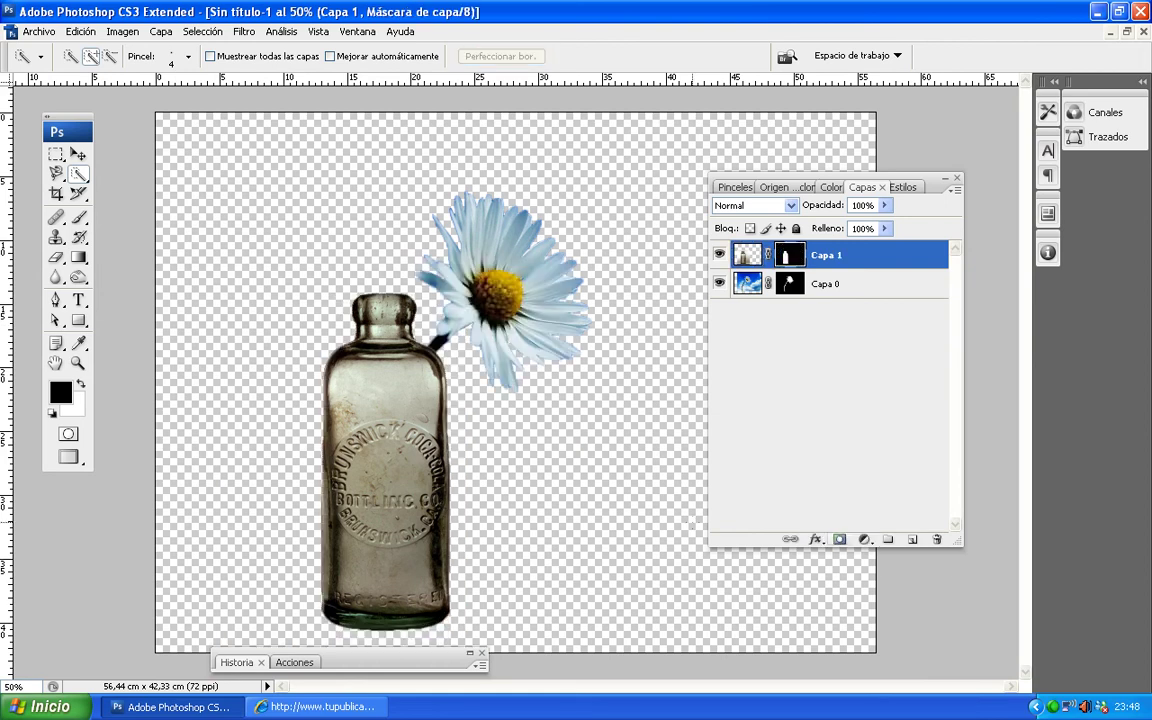
key("ctrl+t")
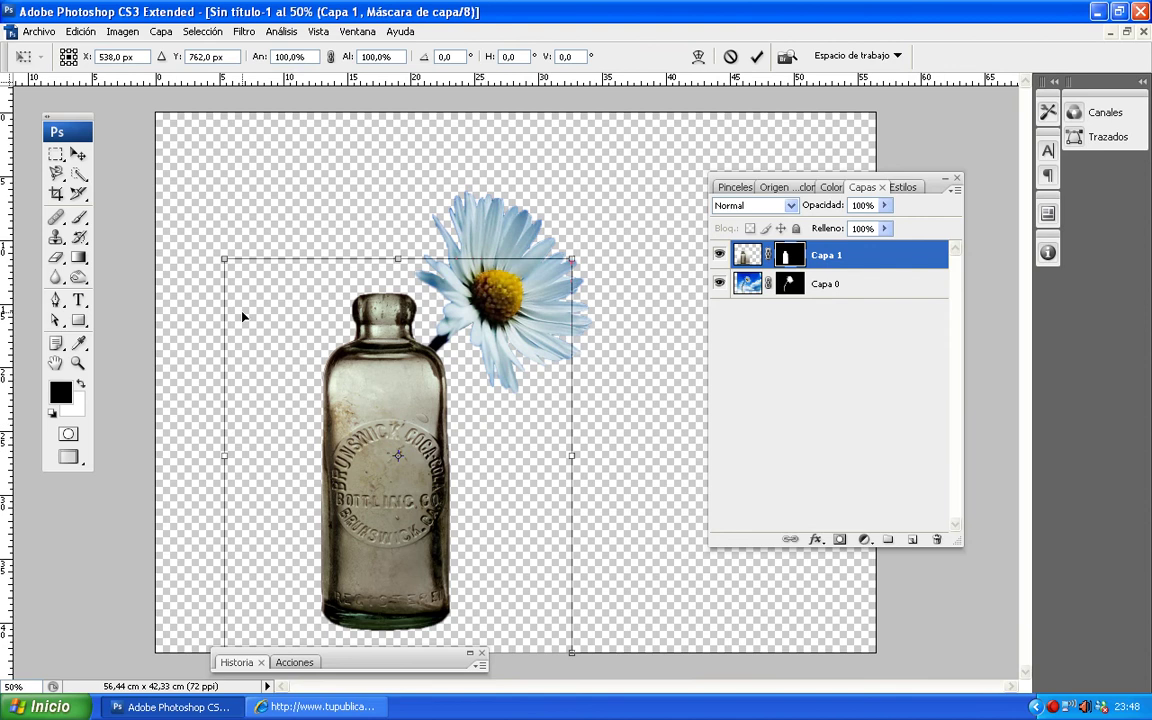
mouse_move(567, 259)
left_mouse_down()
mouse_move(645, 221)
mouse_move(630, 228)
left_mouse_up()
left_click_drag(408, 392, 295, 430)
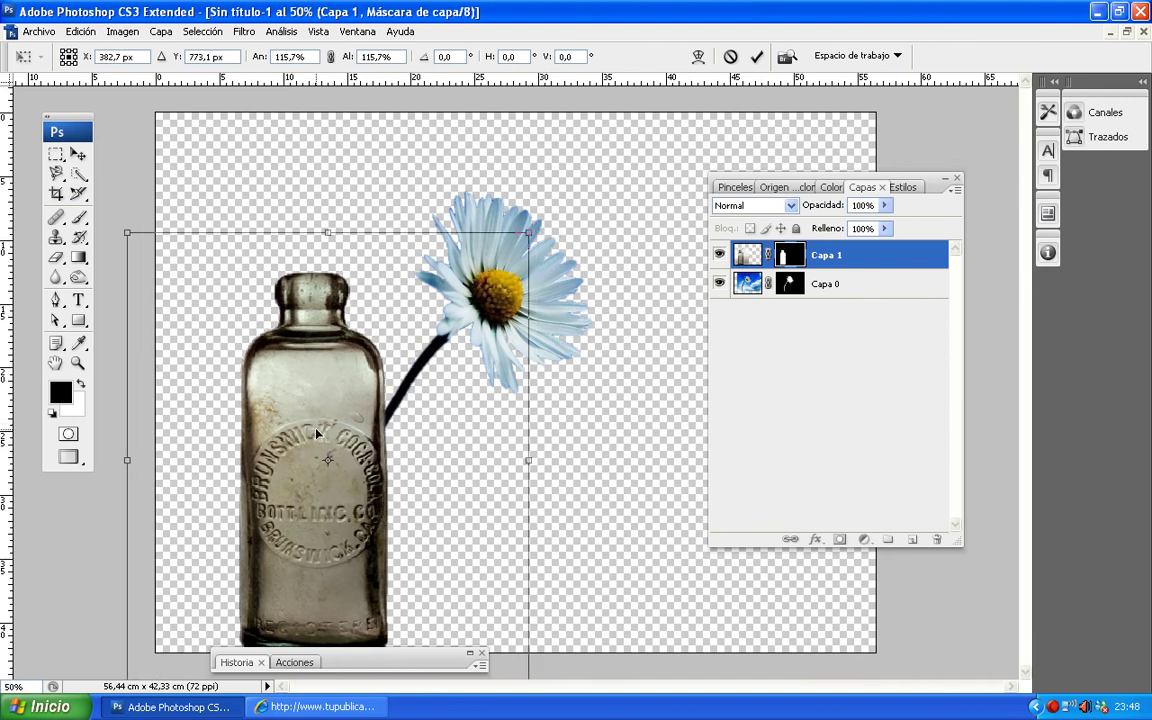
left_click(79, 173)
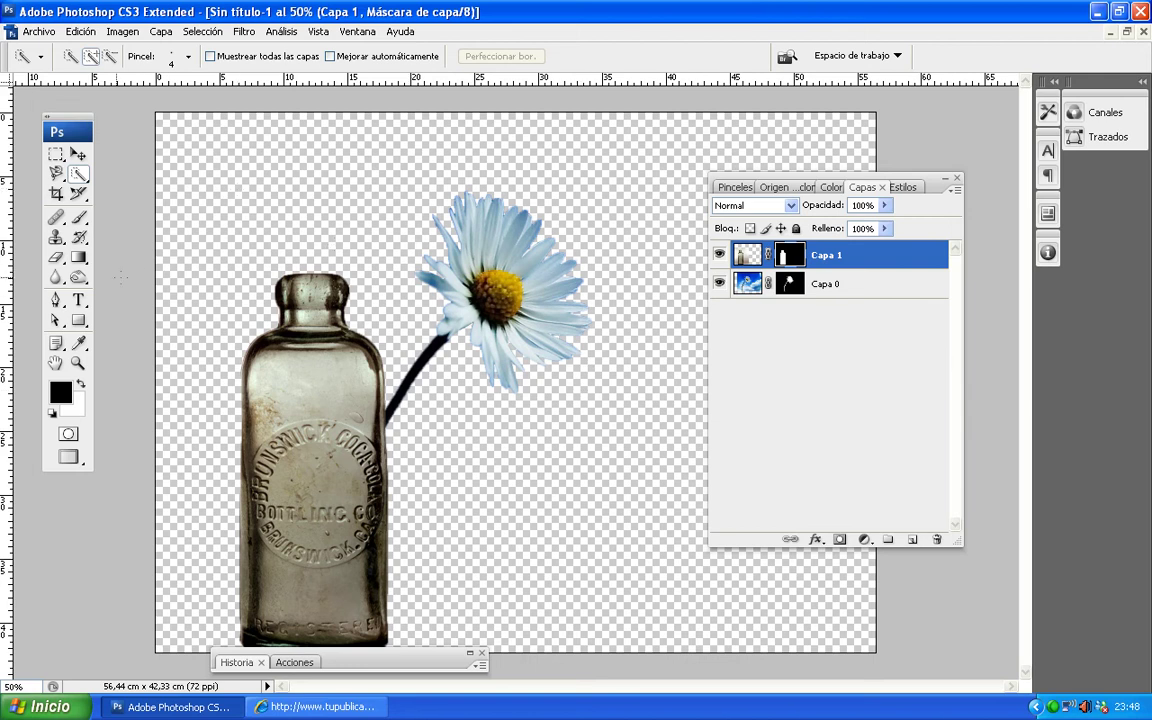
left_click(77, 155)
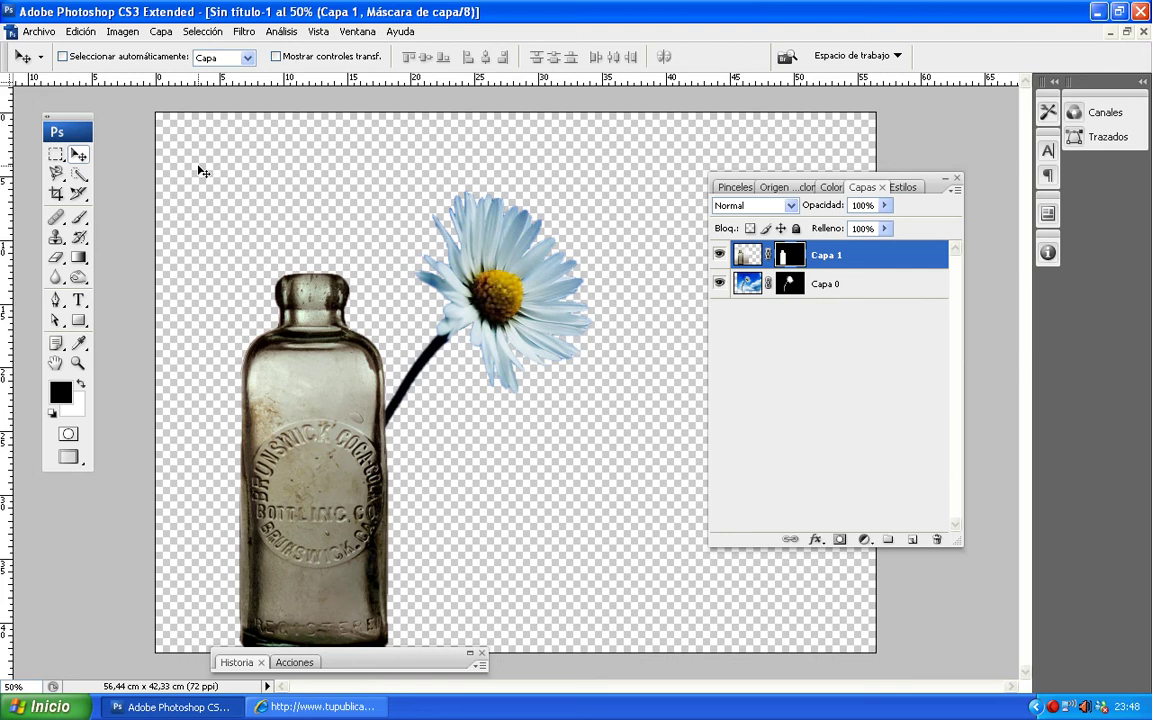
- Crop the canvas to a narrower area starting at its top-left corner
left_click(57, 192)
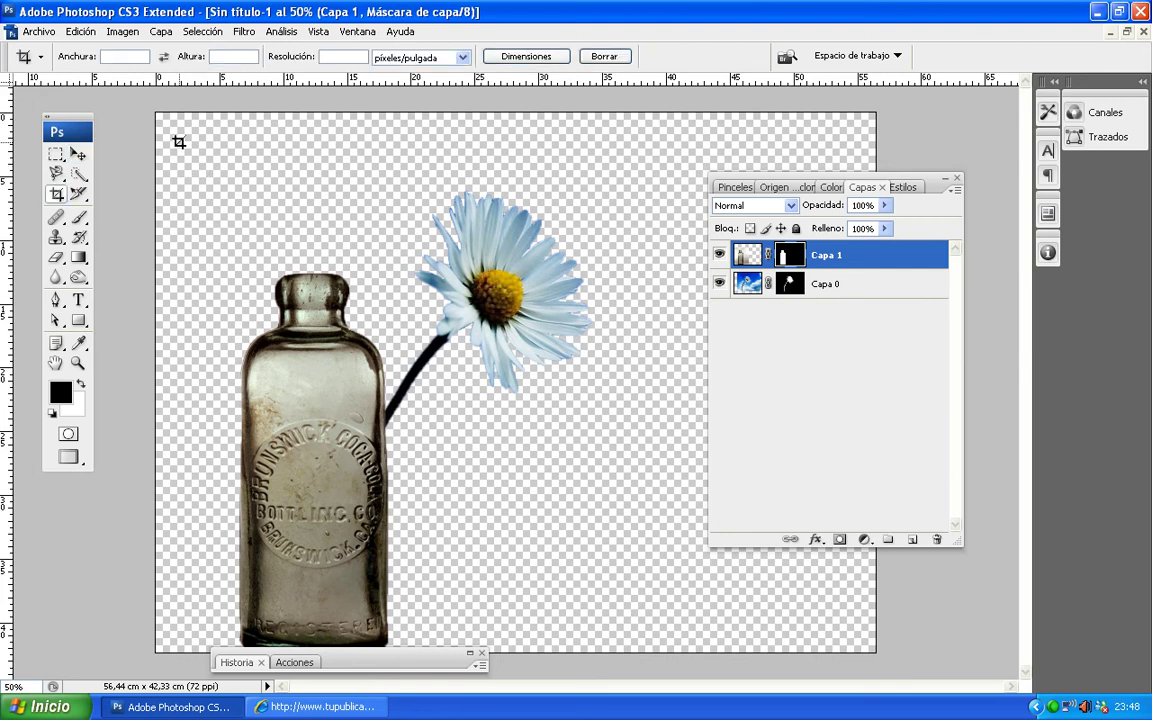
left_click_drag(157, 111, 633, 661)
key("Return")
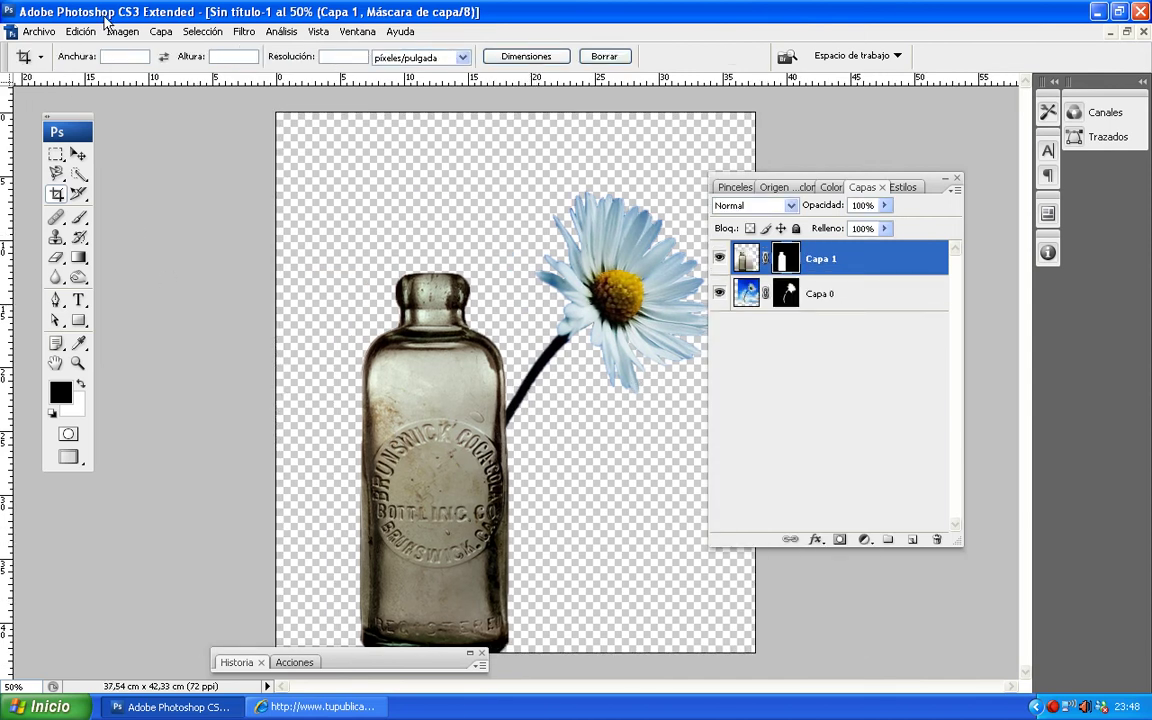
- Increase the canvas height by 5 cm to 47.34 cm using Canvas Size
left_click(122, 33)
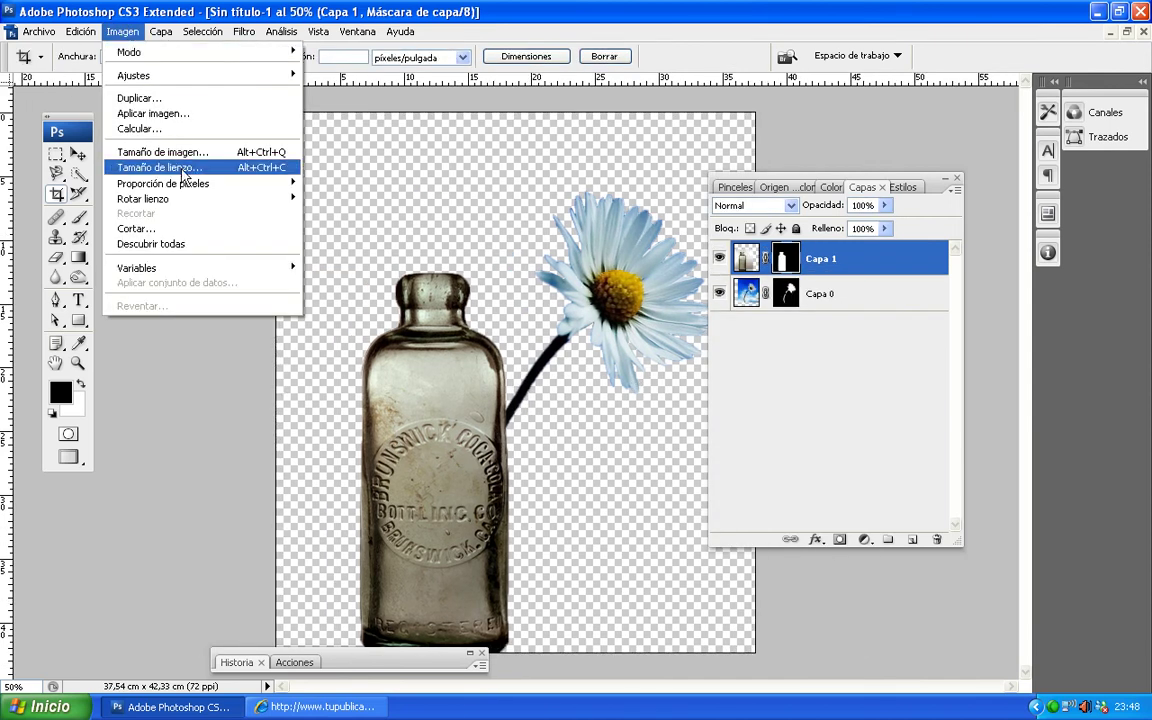
left_click(183, 170)
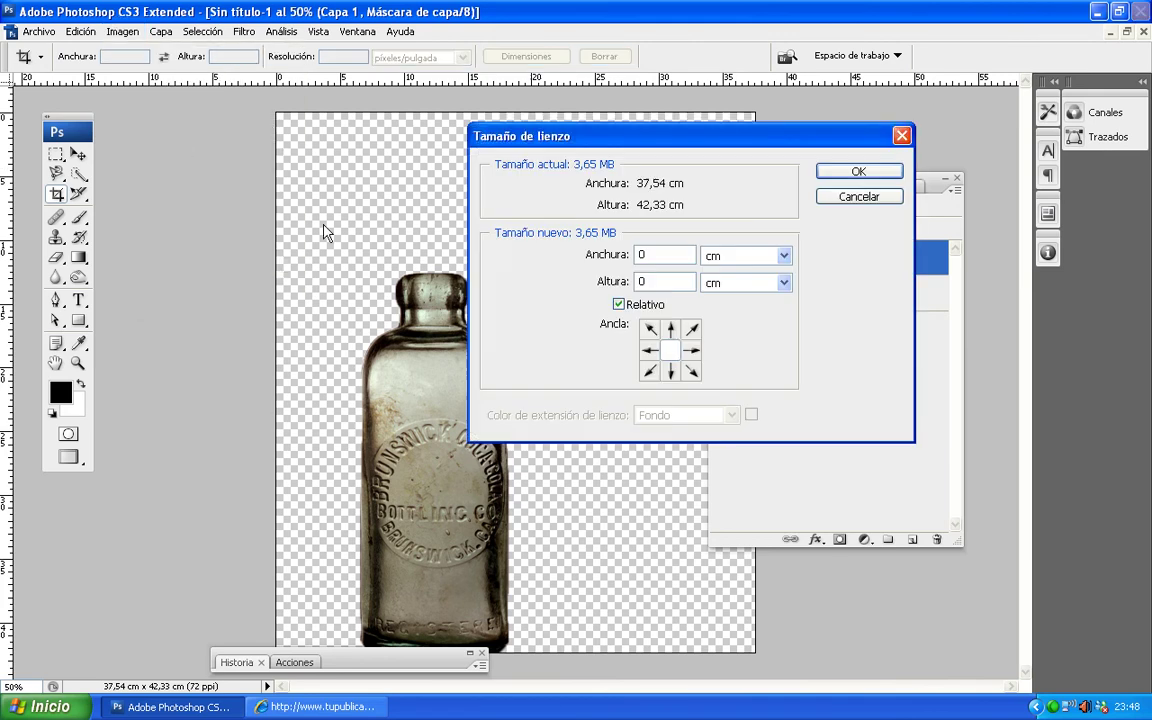
double_click(652, 281)
left_click(858, 172)
key("ctrl+minus")
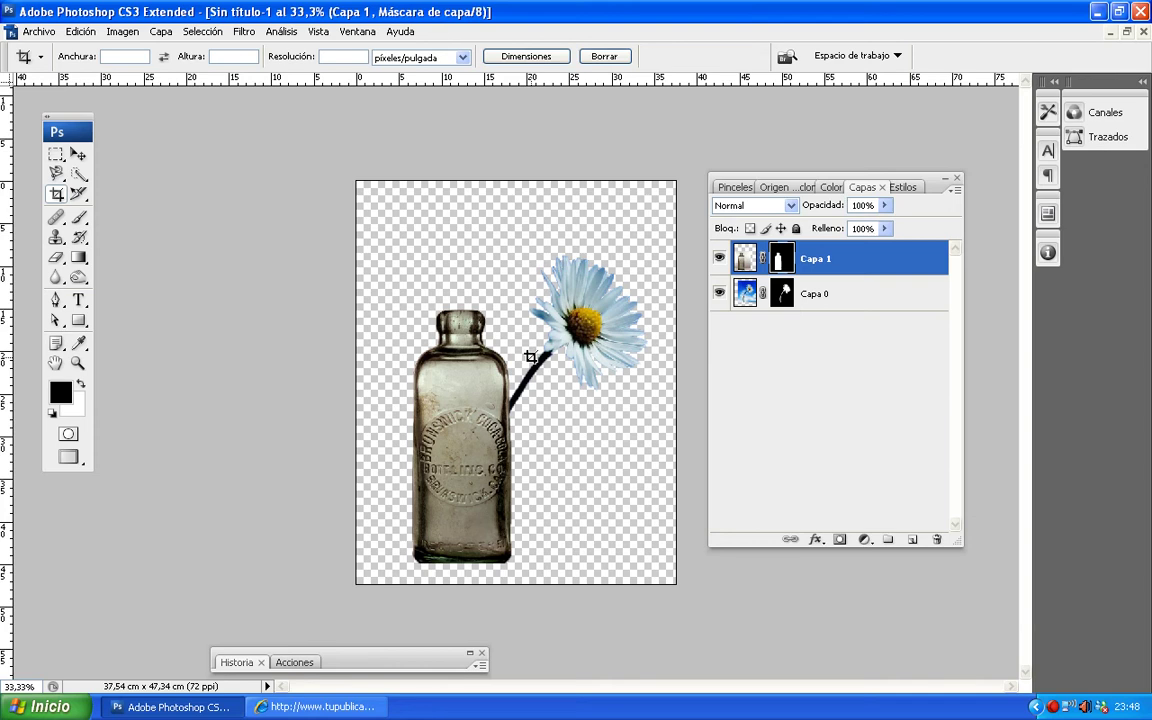
- Move the bottle down slightly and place the daisy over the bottle's neck
left_click(77, 155)
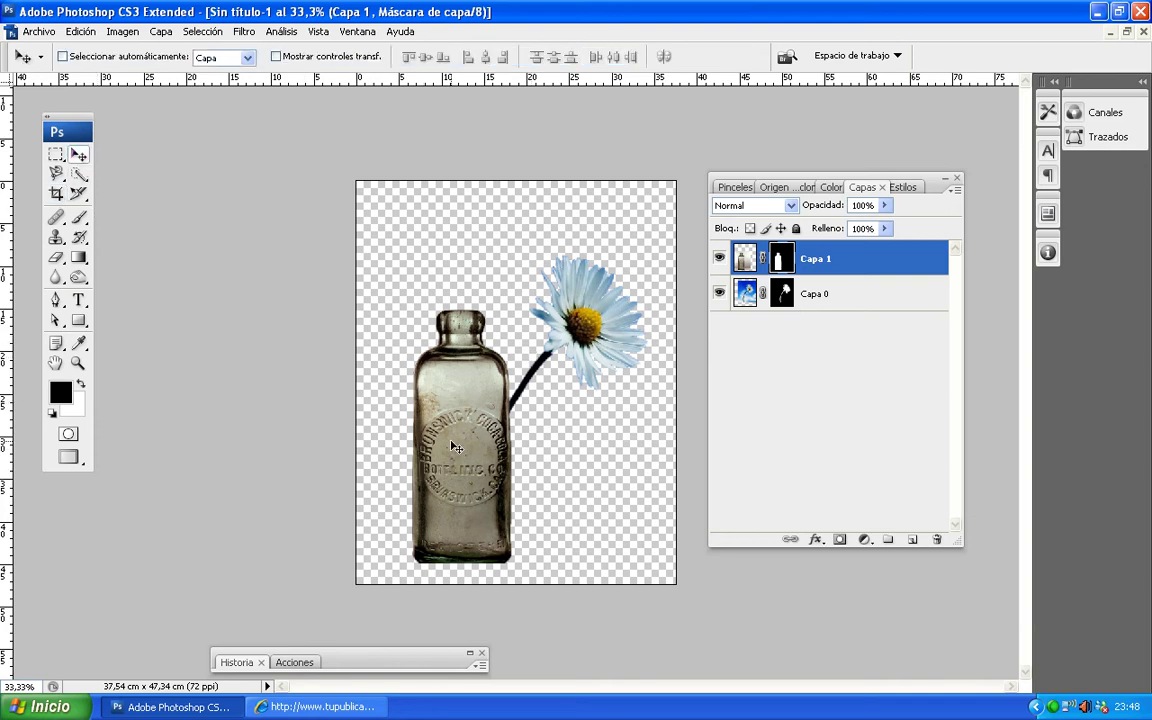
left_click_drag(453, 446, 453, 462)
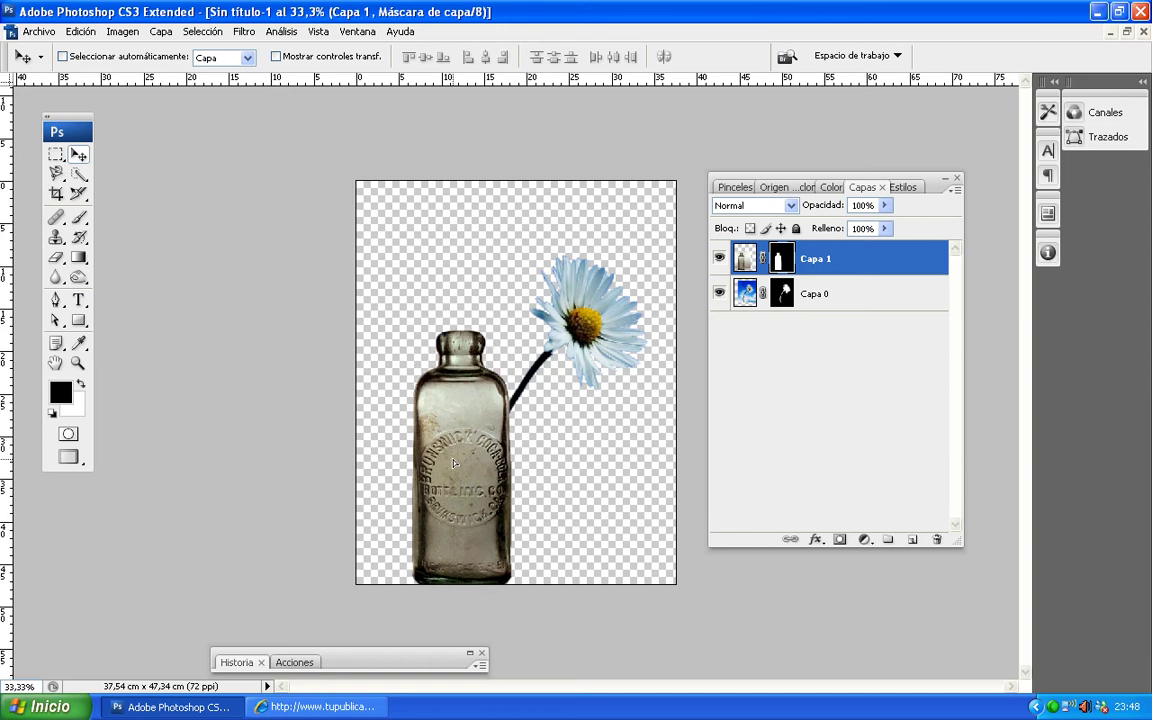
left_click(584, 323, "ctrl")
left_click_drag(580, 322, 538, 260)
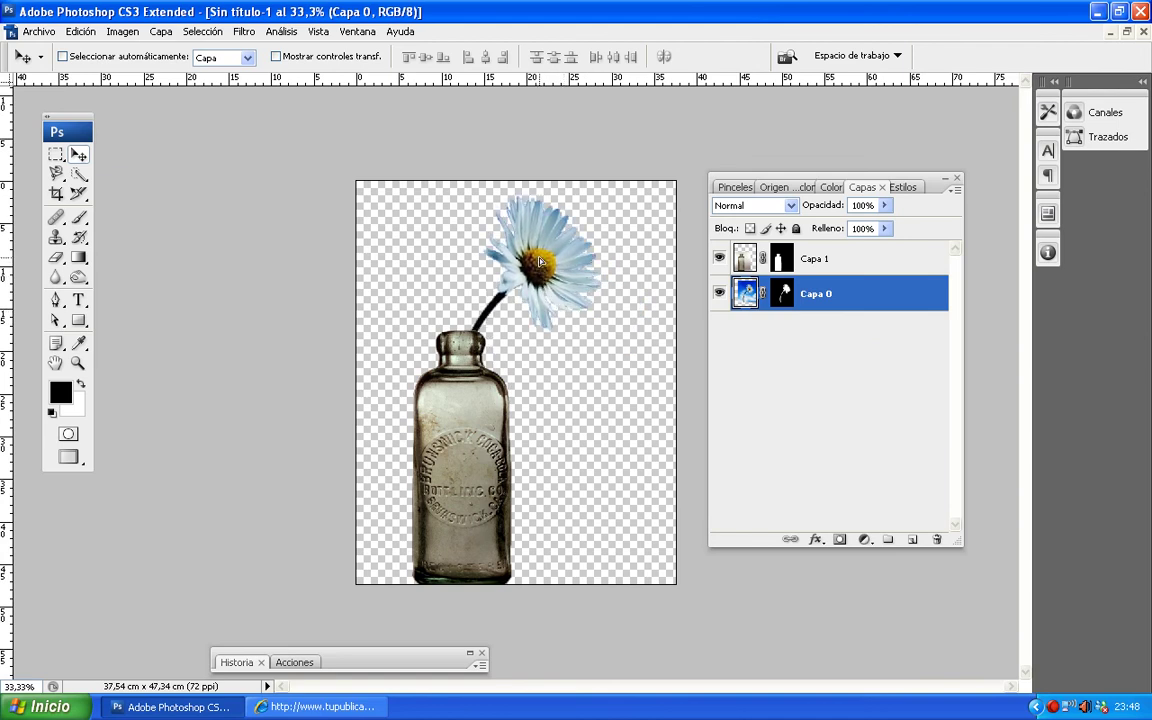
left_click_drag(538, 262, 525, 299)
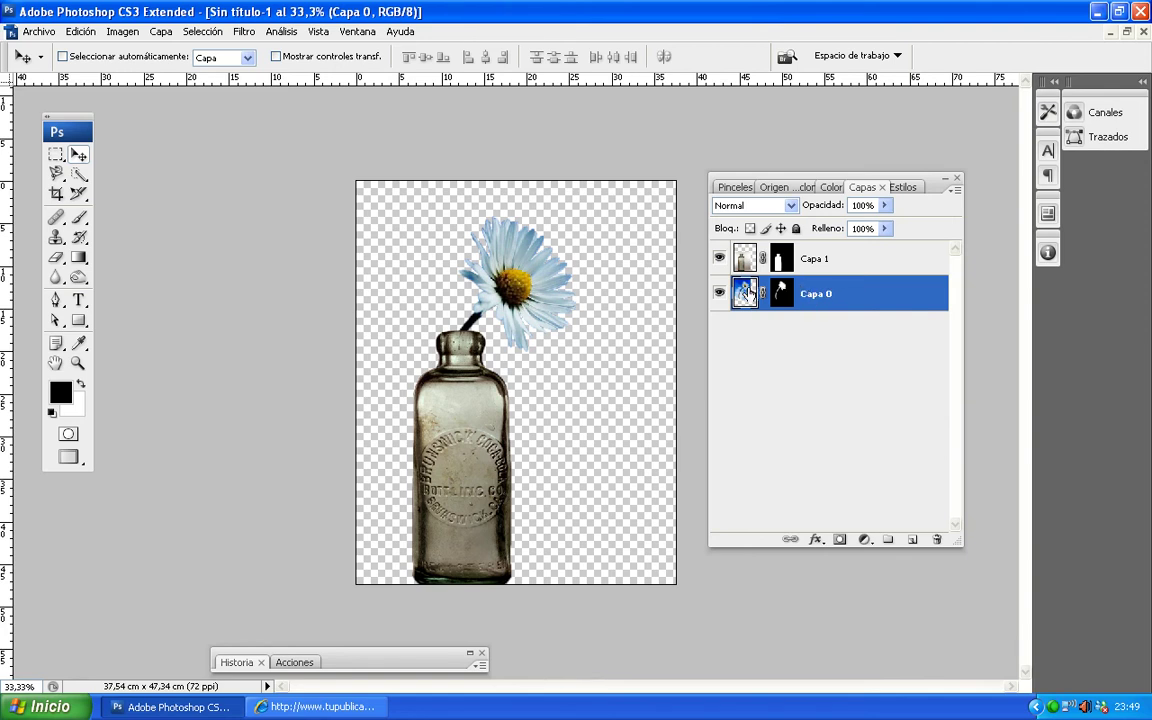
- Duplicate the flower layer and move the copy above the bottle layer Capa 1
mouse_move(816, 298)
left_mouse_down()
mouse_move(921, 528)
mouse_move(912, 539)
left_mouse_up()
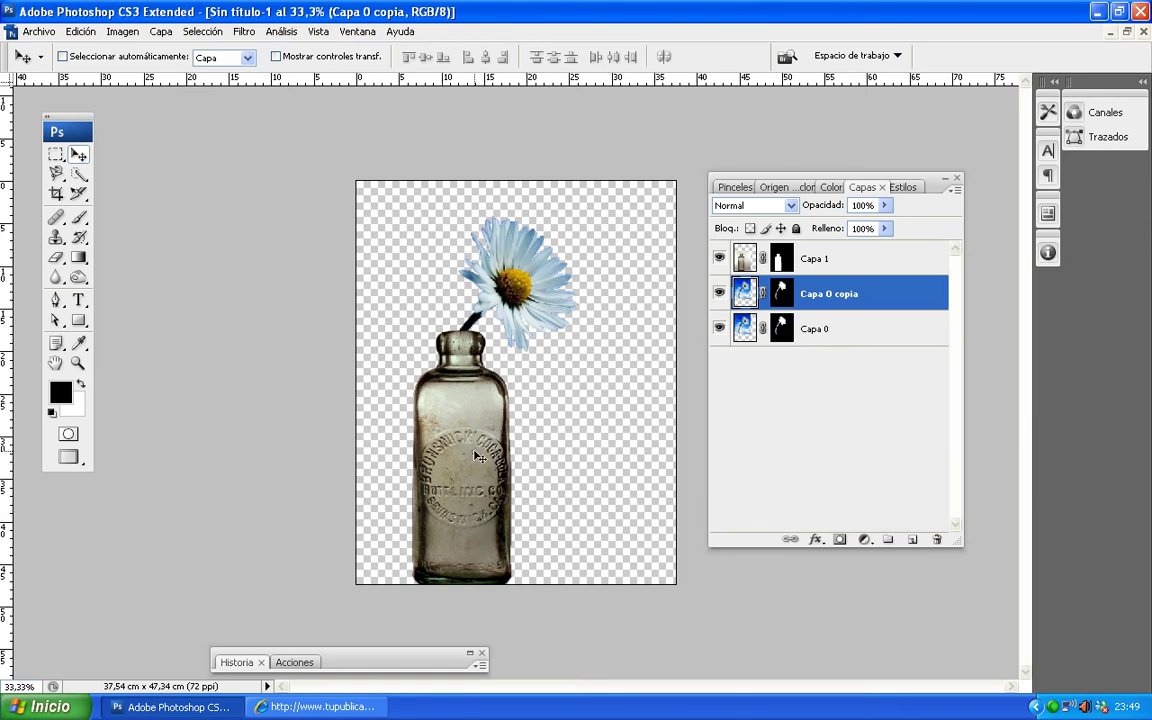
left_click_drag(820, 304, 810, 252)
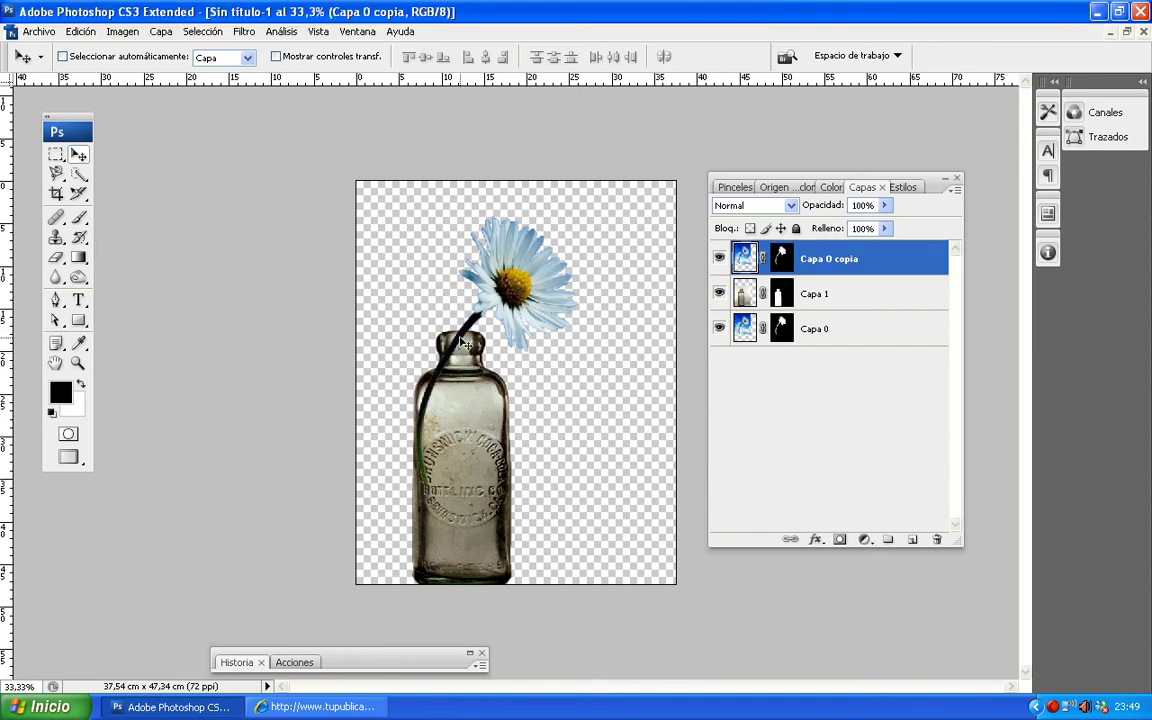
key("ctrl+plus")
key("ctrl+plus")
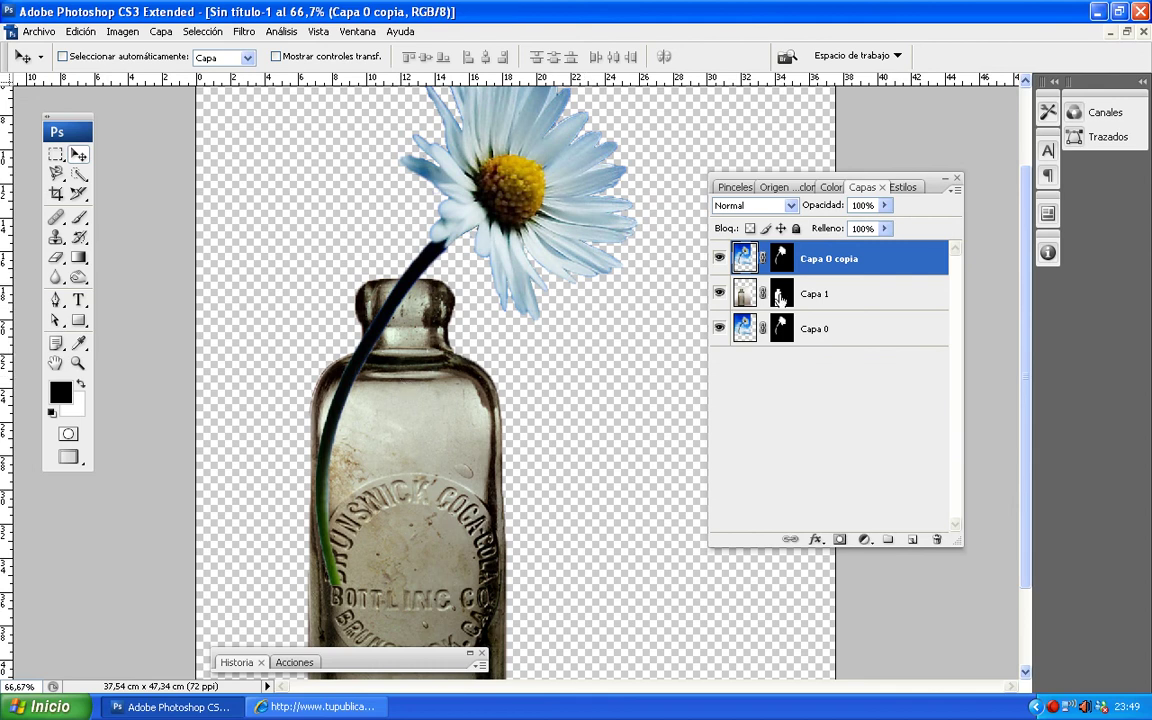
- Duplicate the bottle layer, move Capa 1 copia to the top, and set its opacity to 46%
left_click_drag(827, 297, 915, 511)
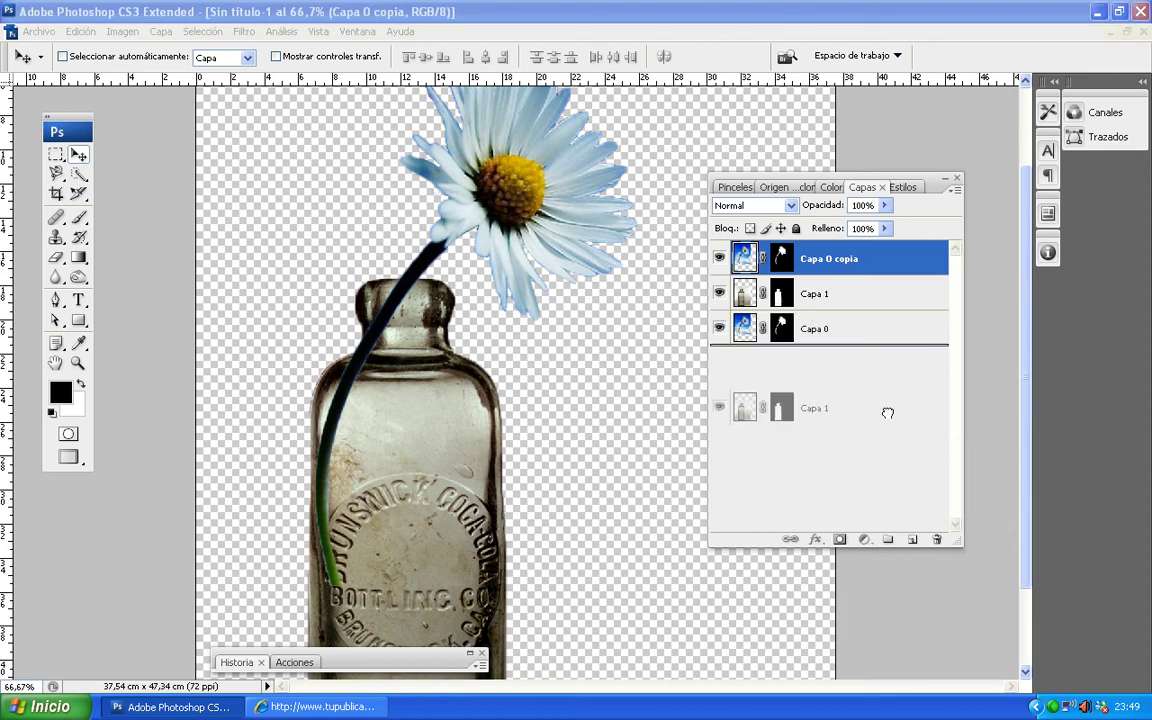
left_click_drag(915, 511, 912, 539)
left_click_drag(765, 293, 807, 245)
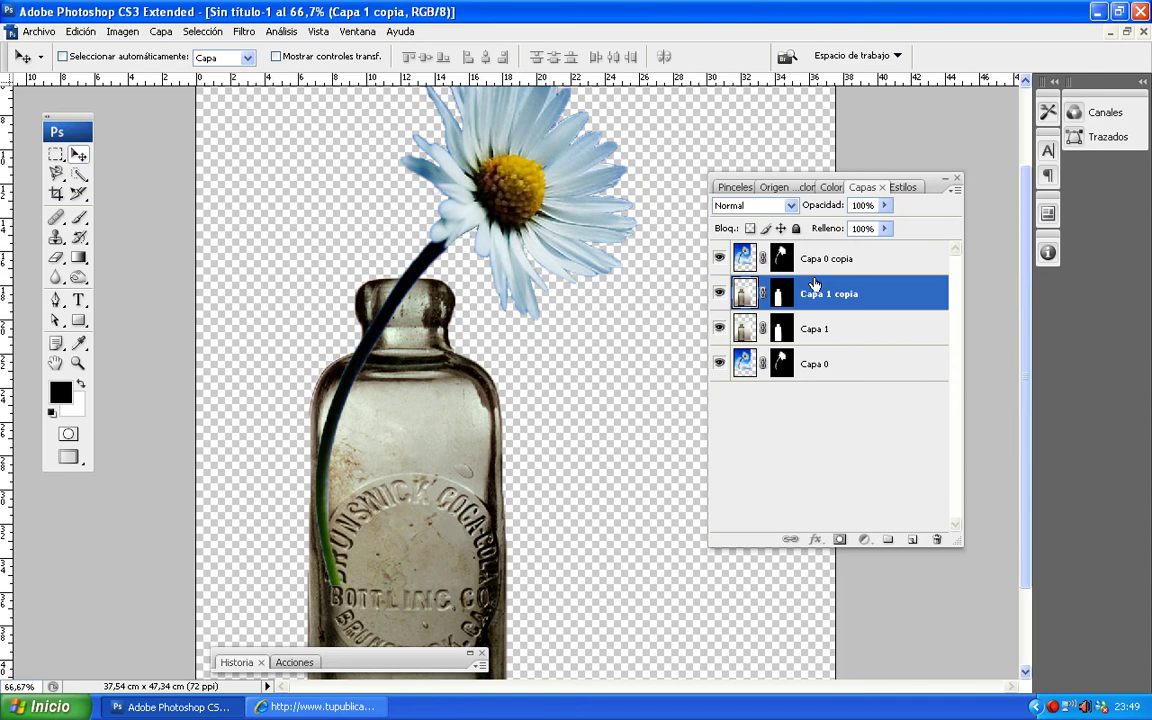
left_click_drag(818, 297, 818, 250)
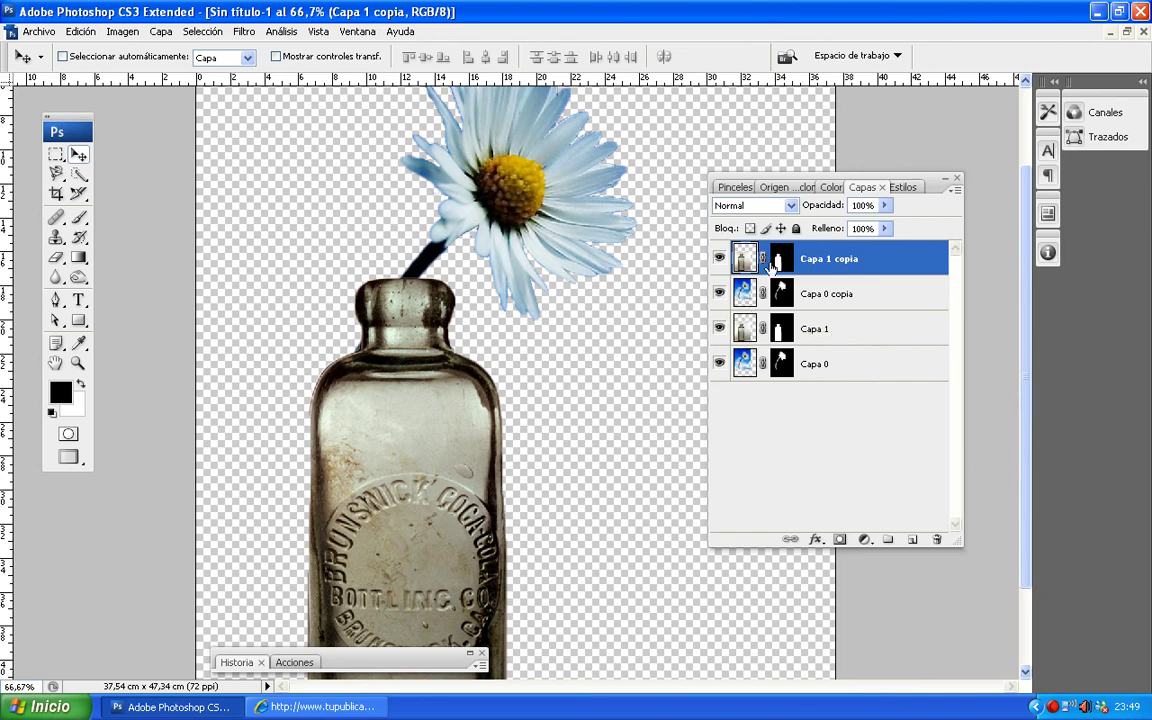
left_click(884, 205)
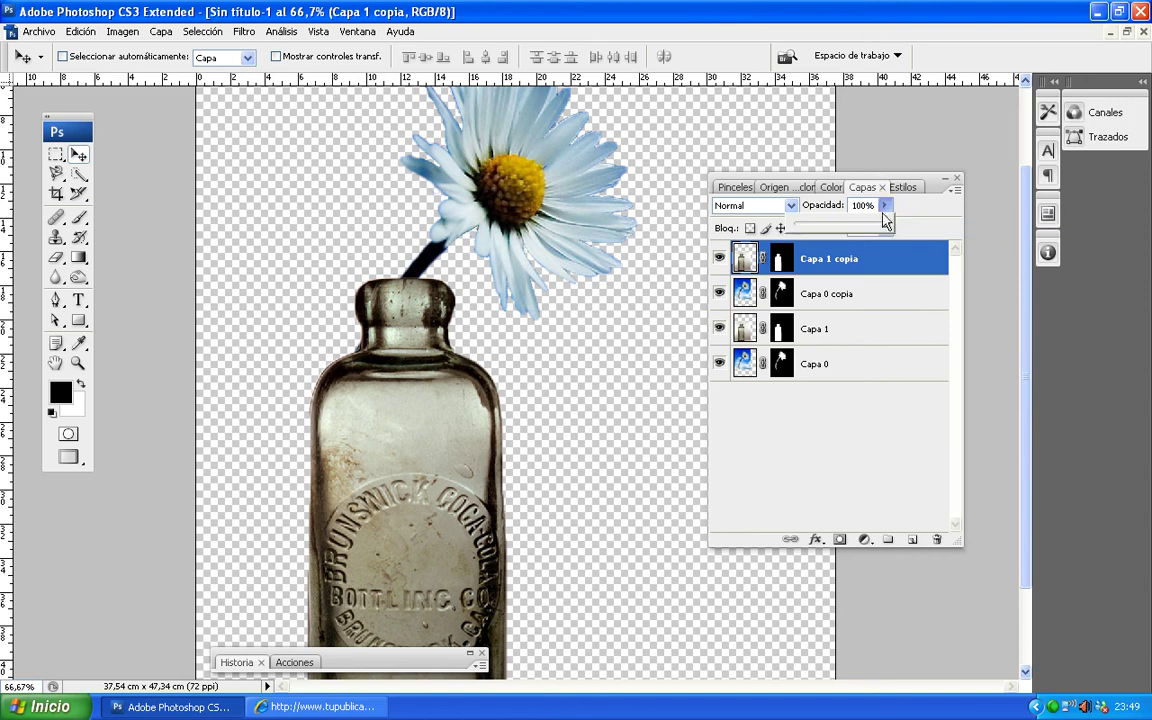
left_click(888, 228)
left_click_drag(872, 230, 838, 230)
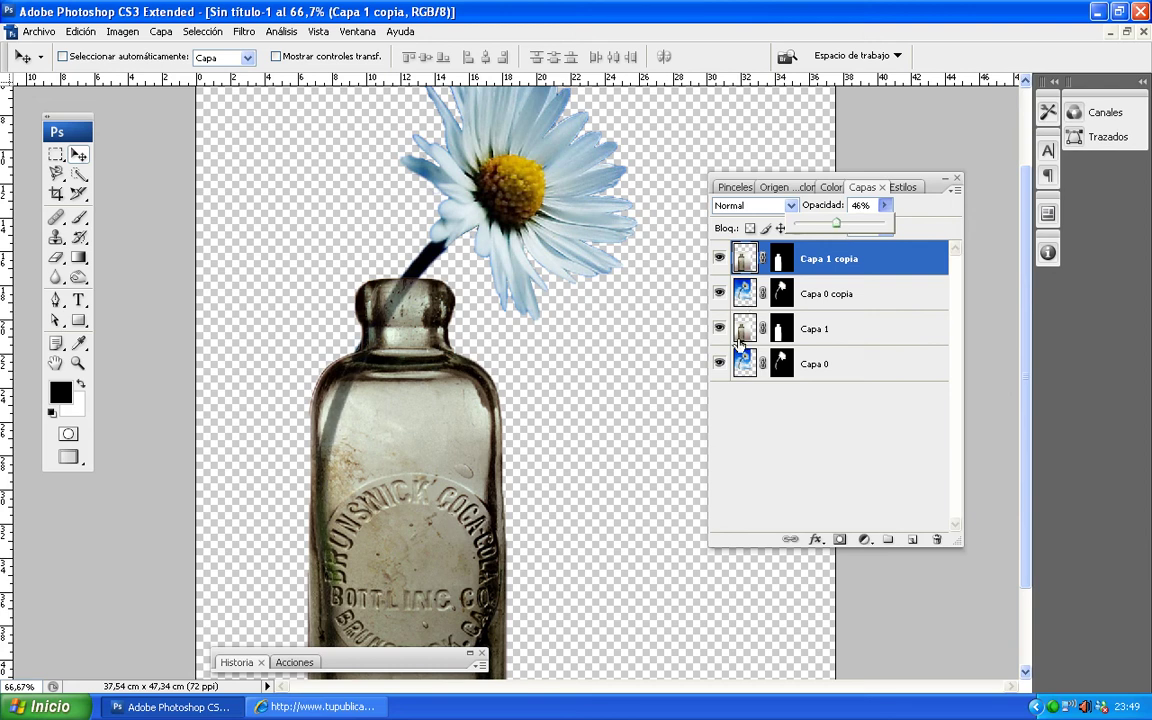
- Toggle Capa 0's visibility to compare the stem, then select the flower copy layer
left_click(720, 364)
left_click(720, 364)
left_click(721, 365)
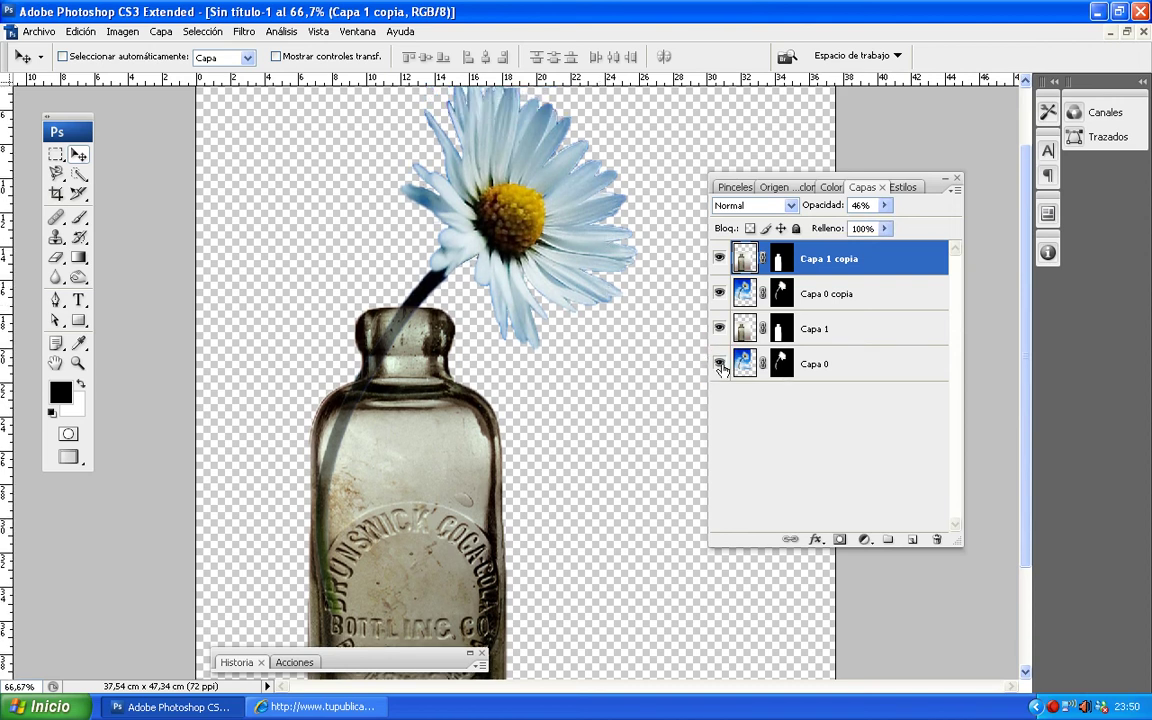
left_click(720, 366)
left_click(720, 366)
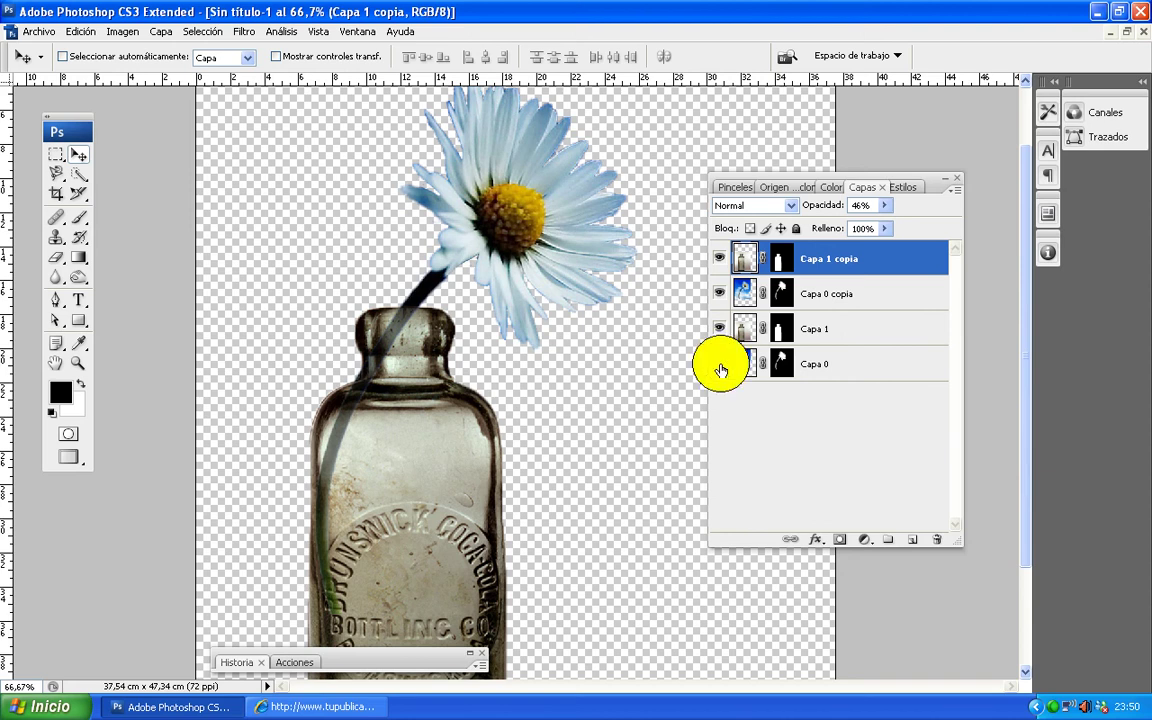
left_click(720, 366)
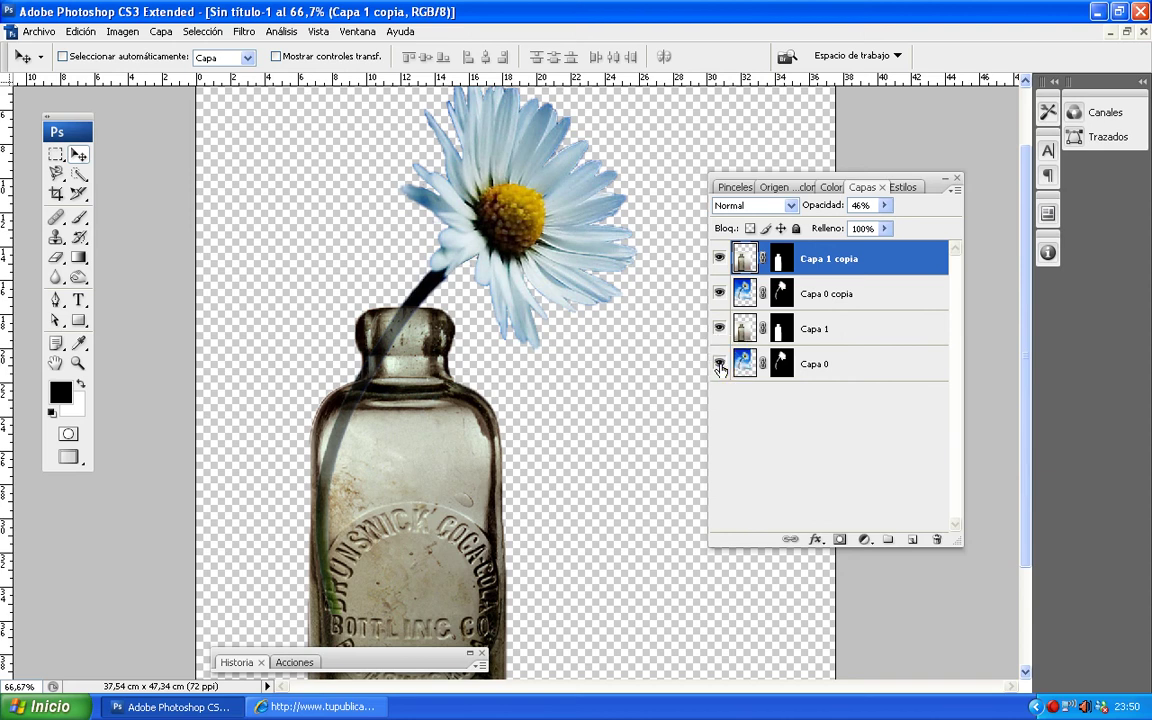
left_click(745, 293)
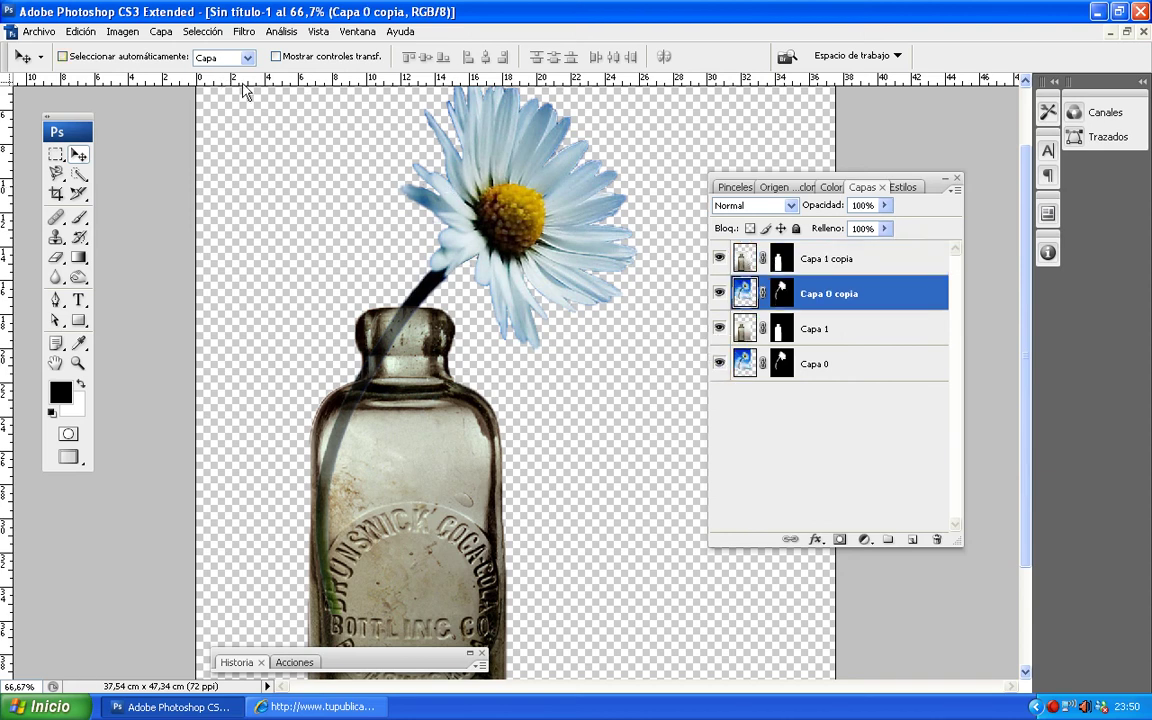
left_click(730, 205)
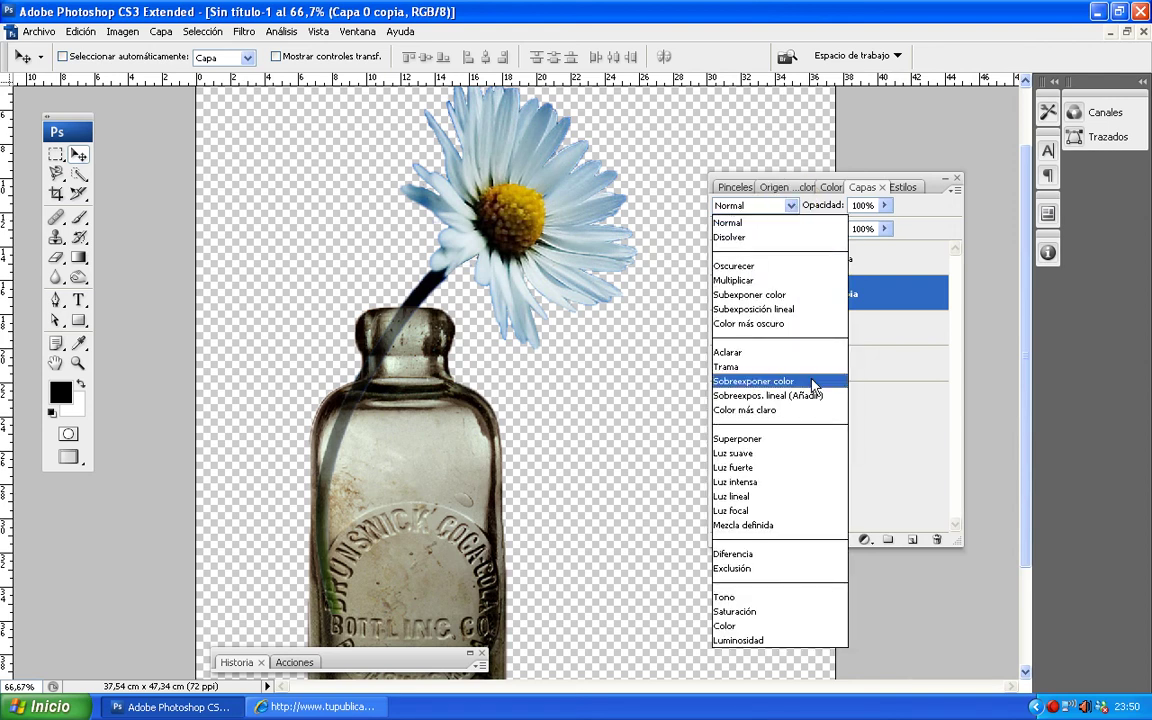
left_click(763, 281)
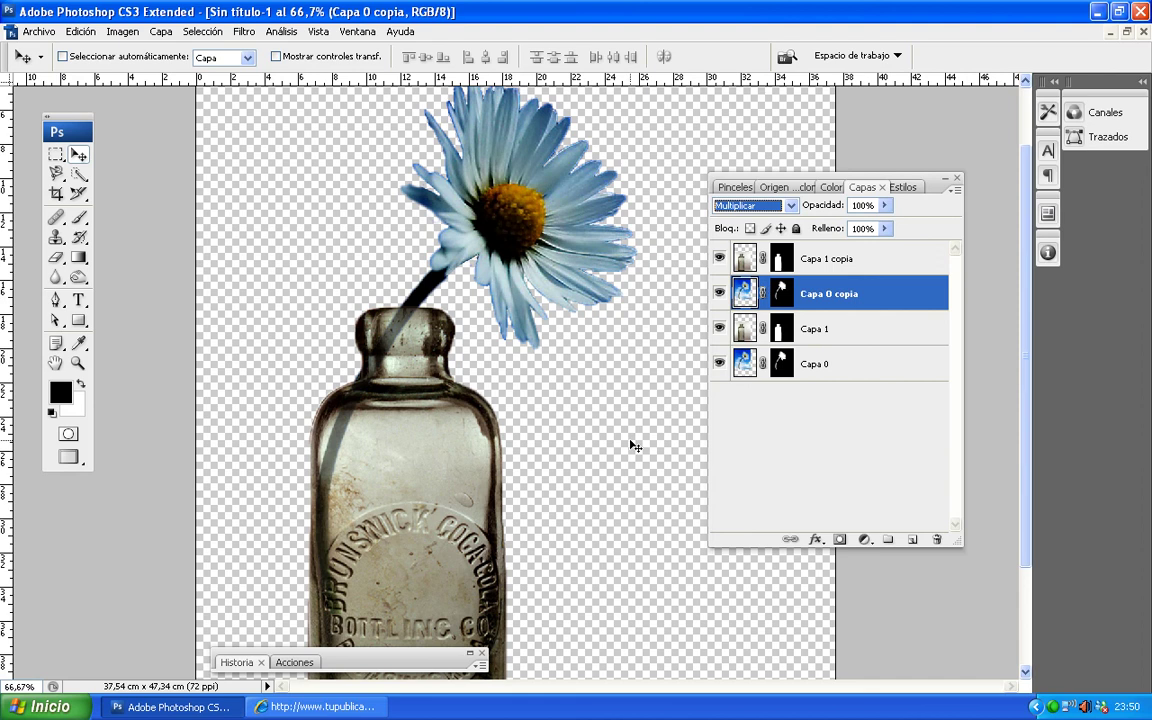
key("ctrl+0")
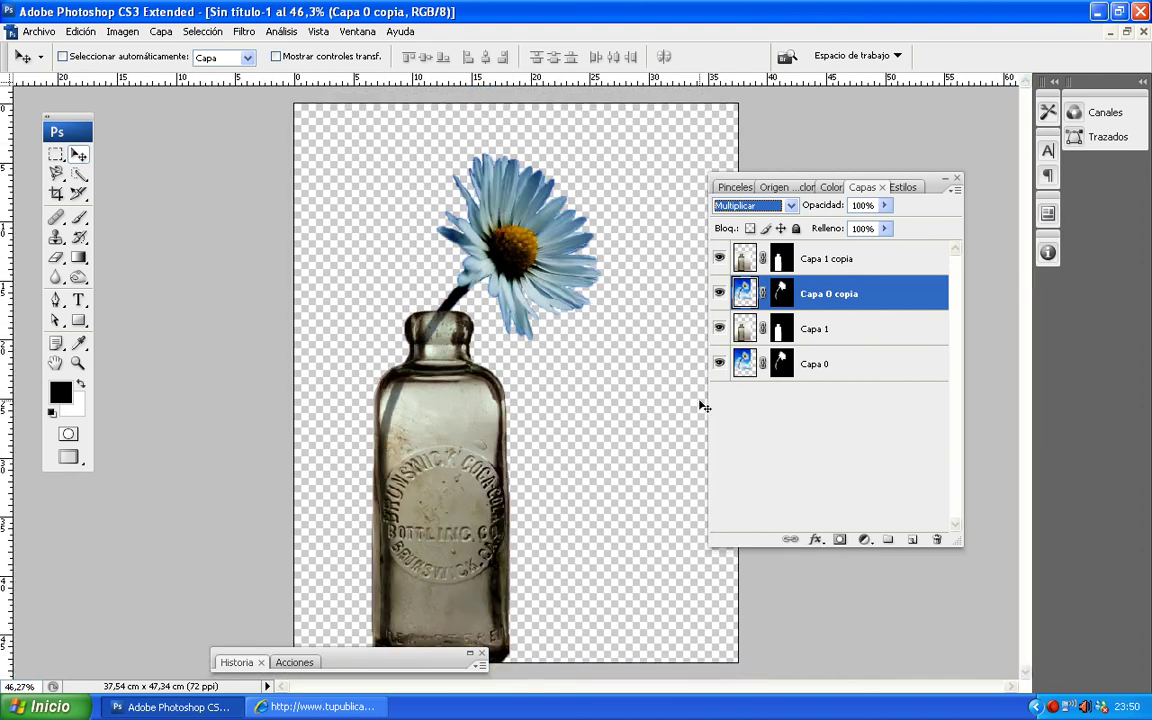
left_click(790, 206)
left_click(792, 221)
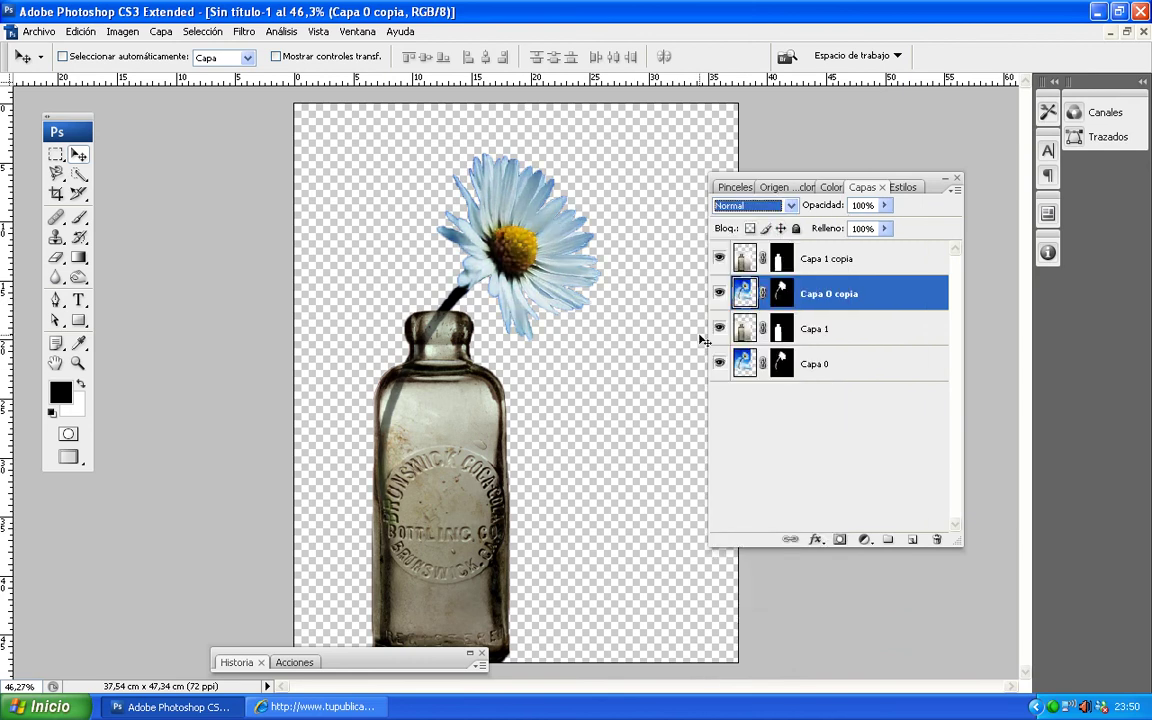
left_click(820, 365, "ctrl")
- Rotate both daisy layers about -1.3° and lower them slightly toward the bottle's neck
key("ctrl+t")
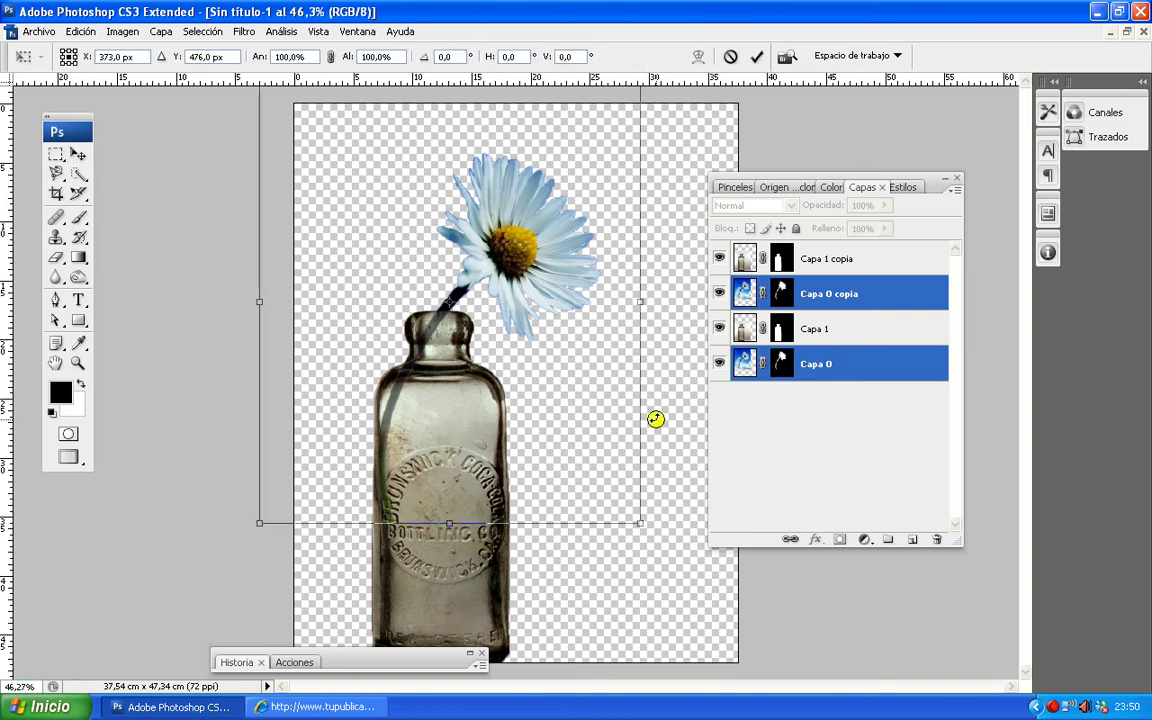
left_click_drag(654, 418, 677, 418)
double_click(550, 283)
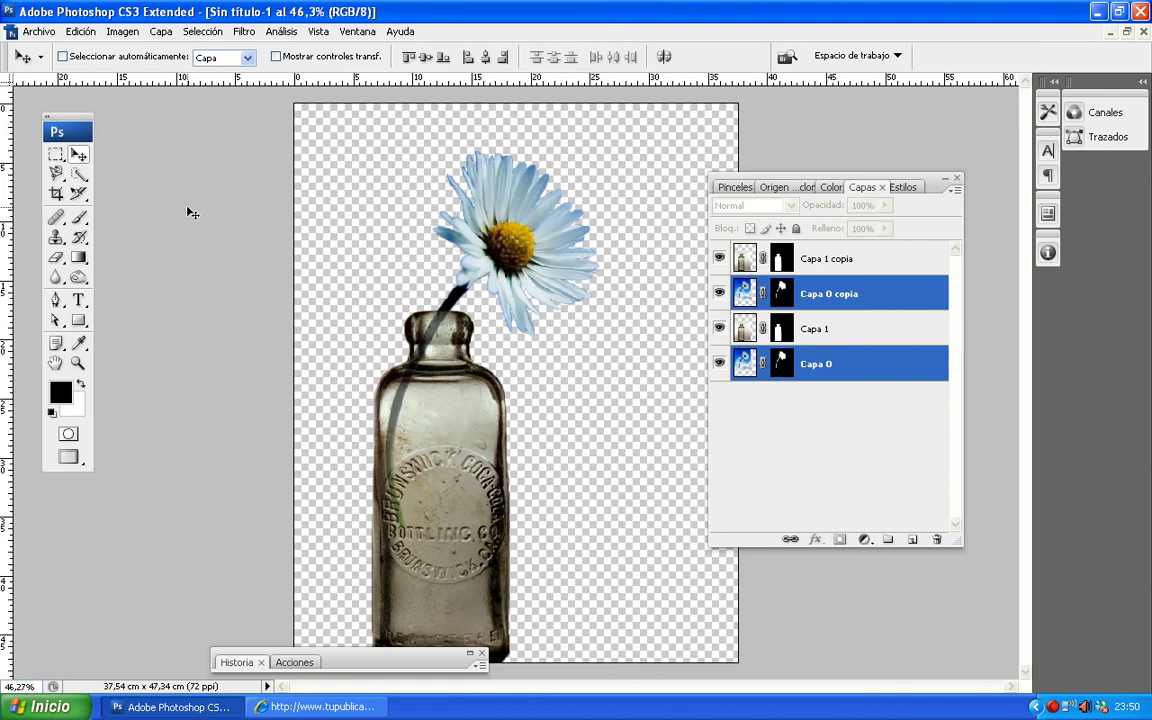
left_click_drag(500, 250, 500, 270)
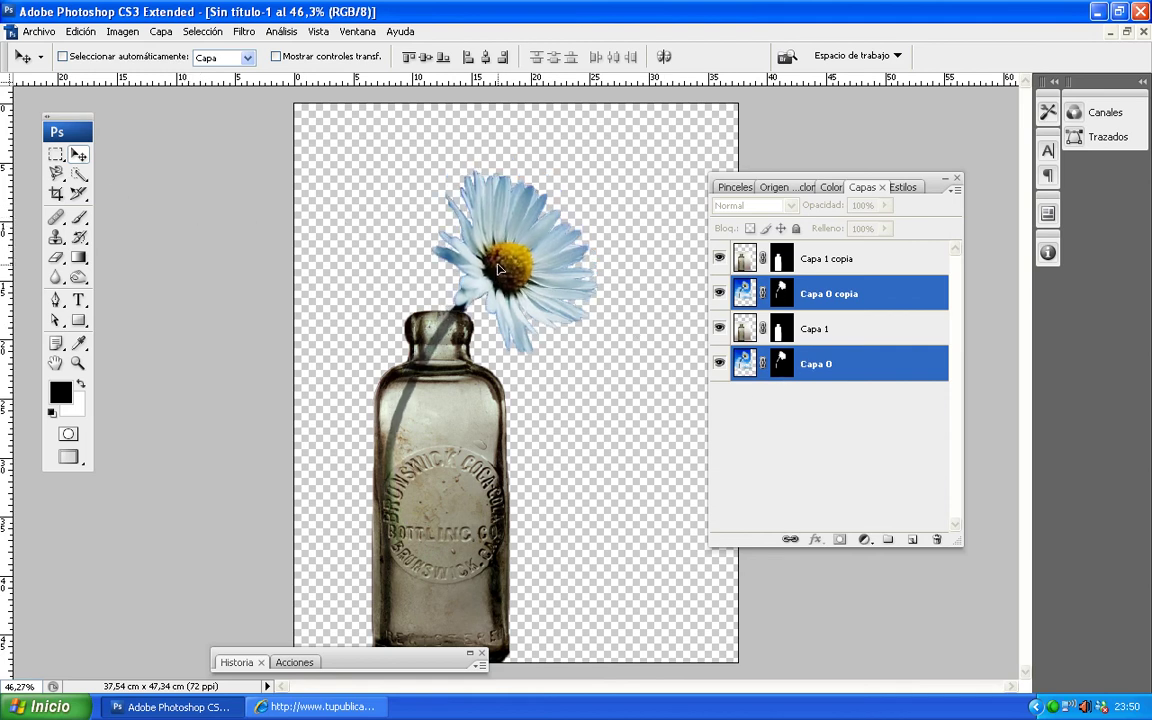
- Move Capa 0 above Capa 1 and flip that daisy horizontally
left_click(747, 366)
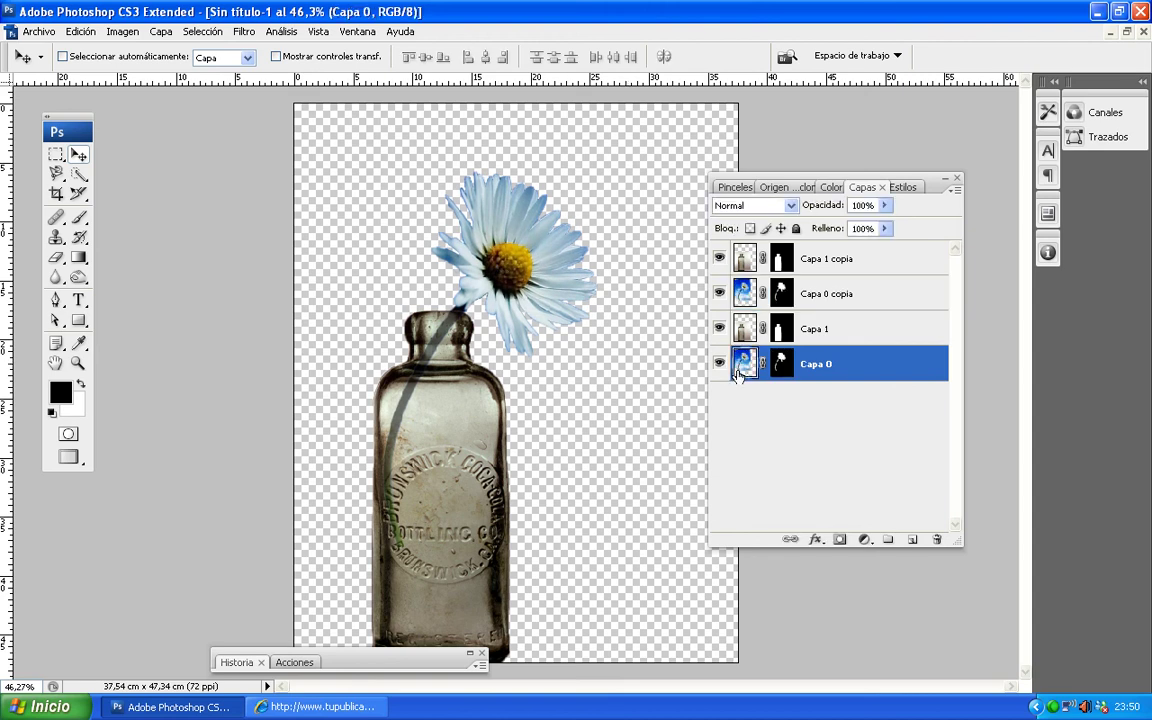
left_click_drag(749, 367, 752, 310)
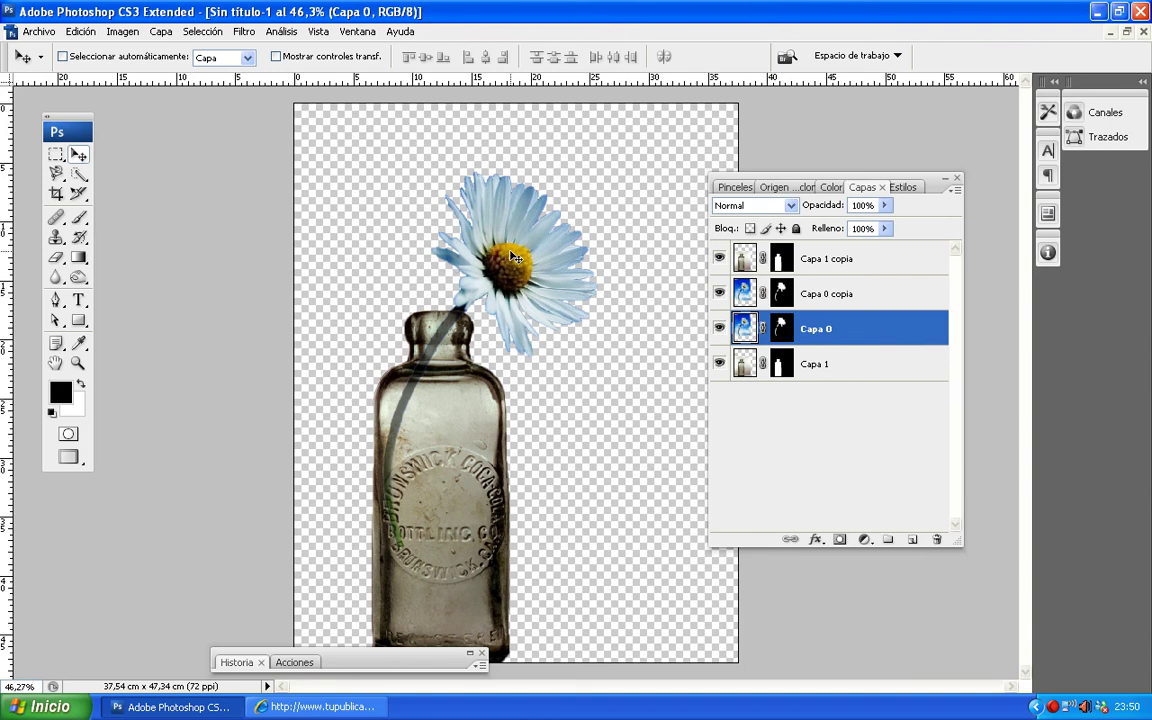
key("ctrl+t")
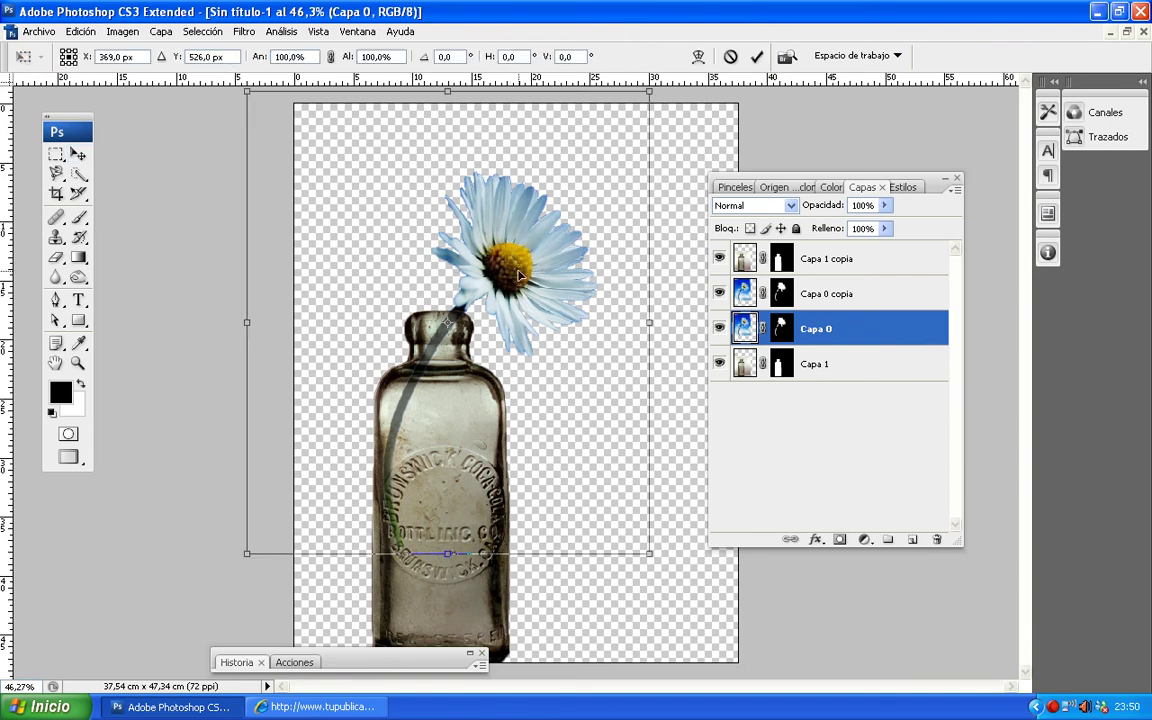
left_click_drag(648, 321, 40, 322)
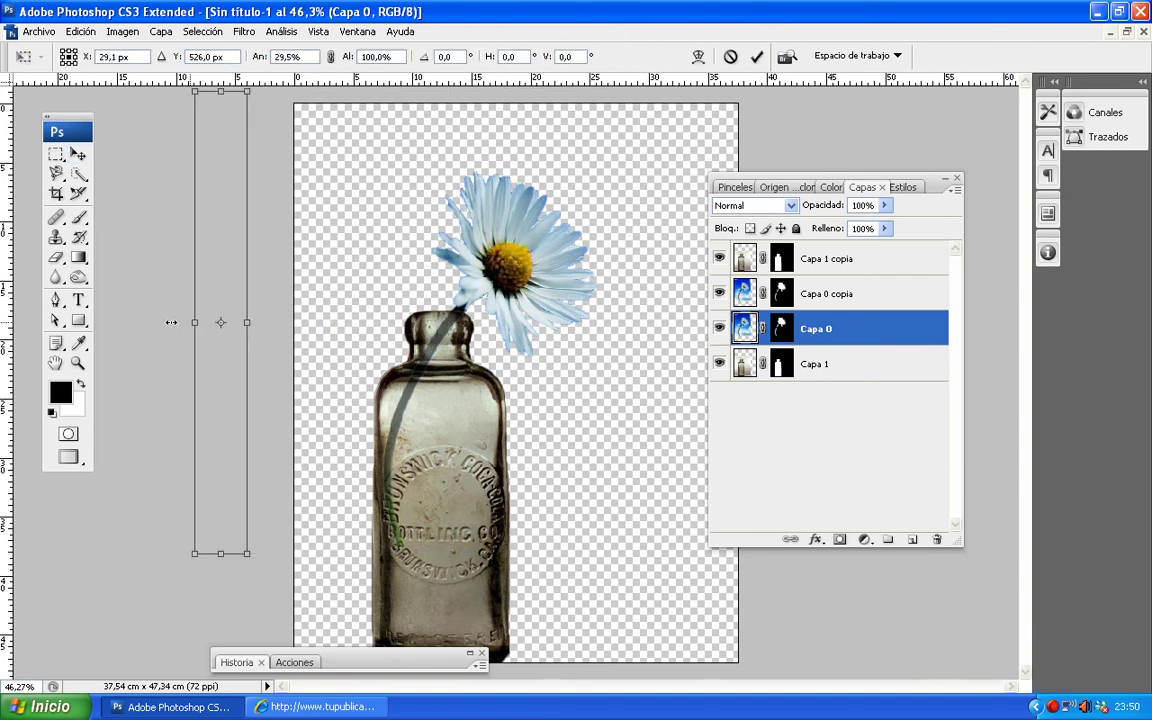
- Position, widen and tilt the mirrored daisy left of the bottle so the stems cross
left_click_drag(193, 265, 463, 303)
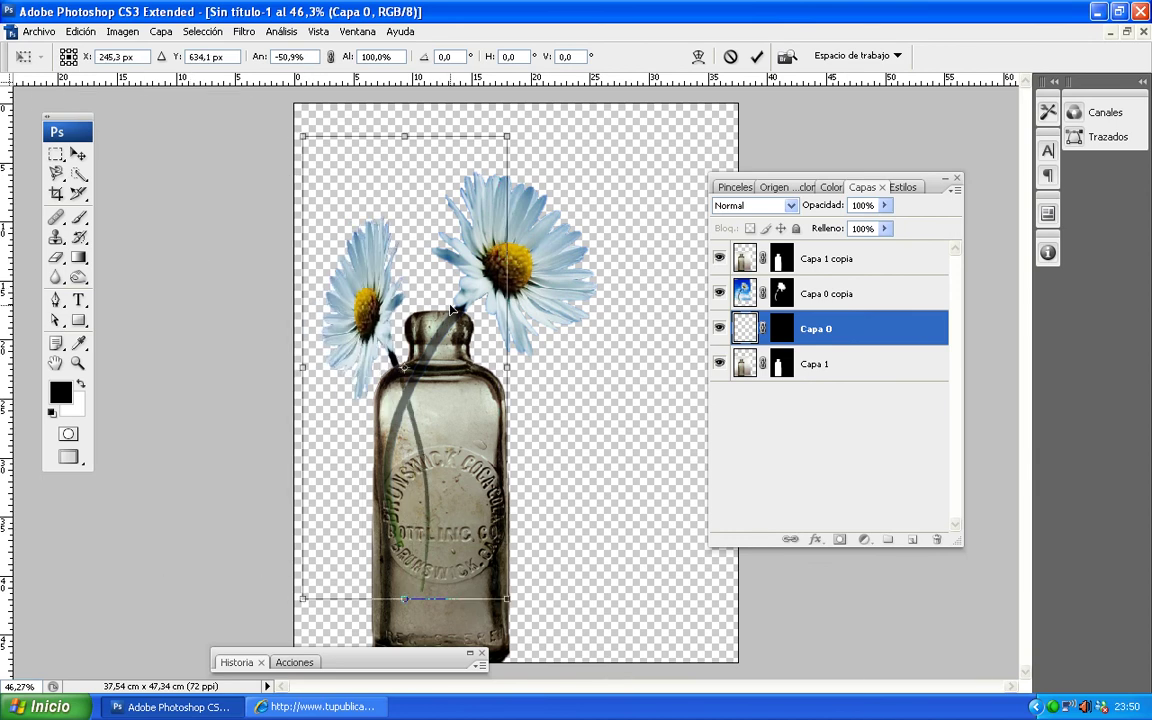
left_click_drag(519, 366, 650, 367)
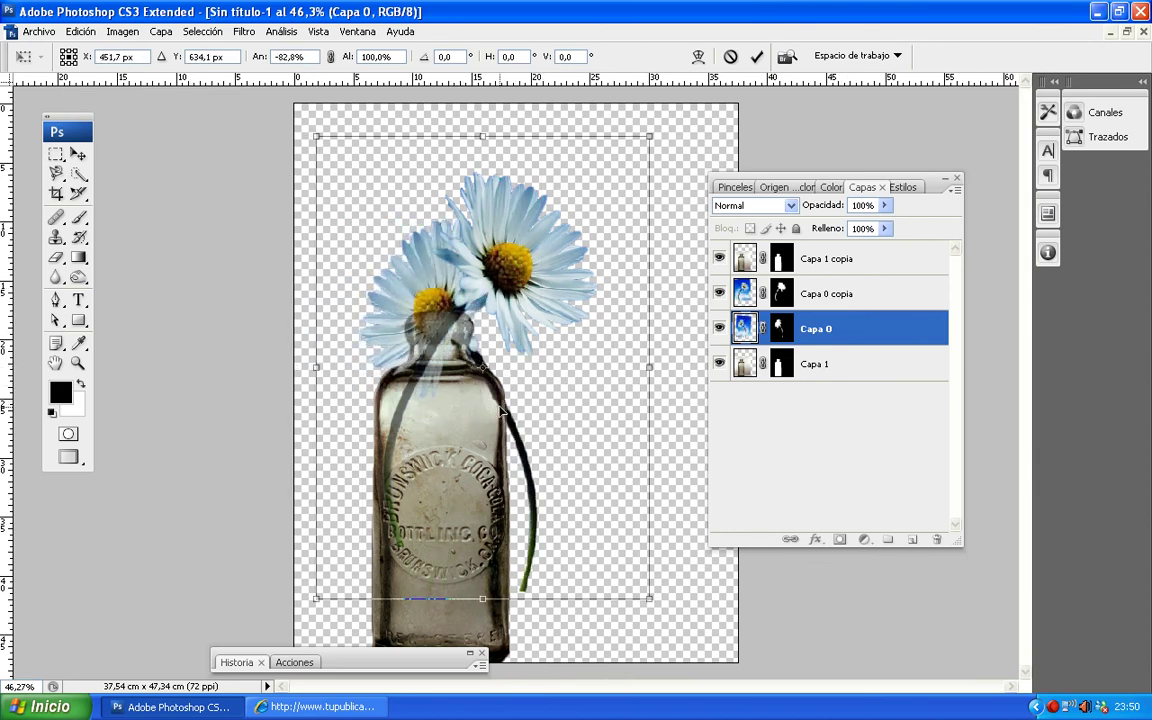
left_click_drag(660, 528, 604, 574)
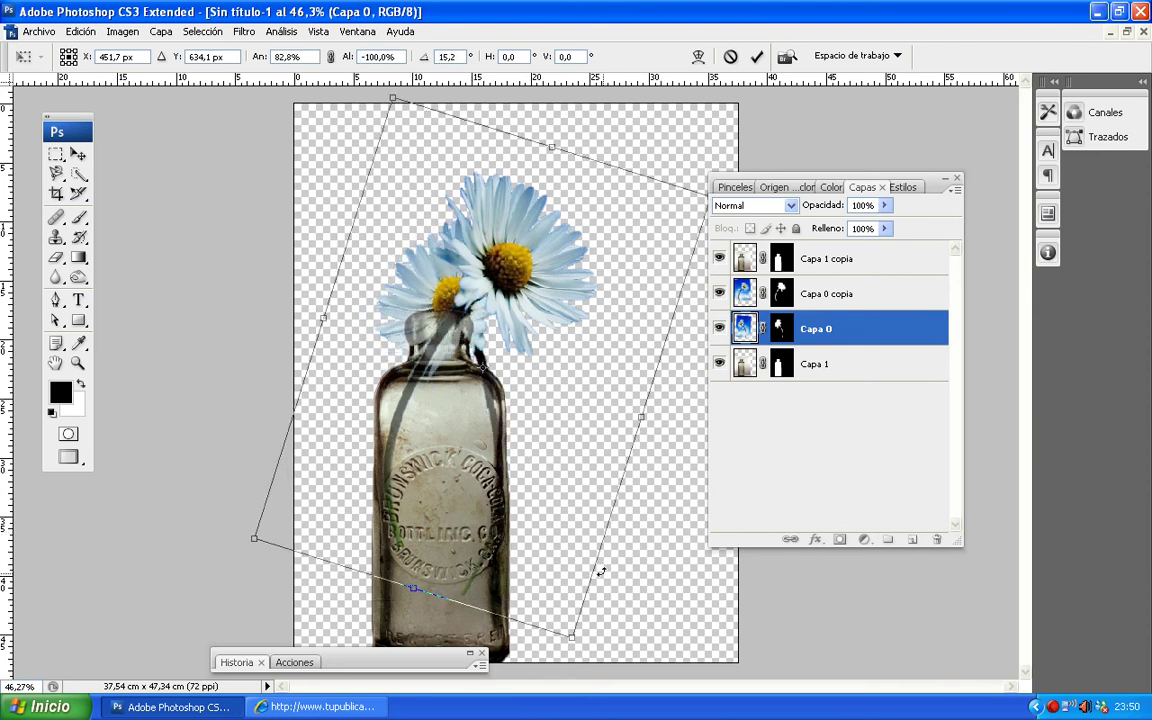
mouse_move(416, 309)
left_mouse_down()
mouse_move(379, 277)
mouse_move(356, 281)
mouse_move(384, 288)
left_mouse_up()
left_click_drag(244, 270, 213, 320)
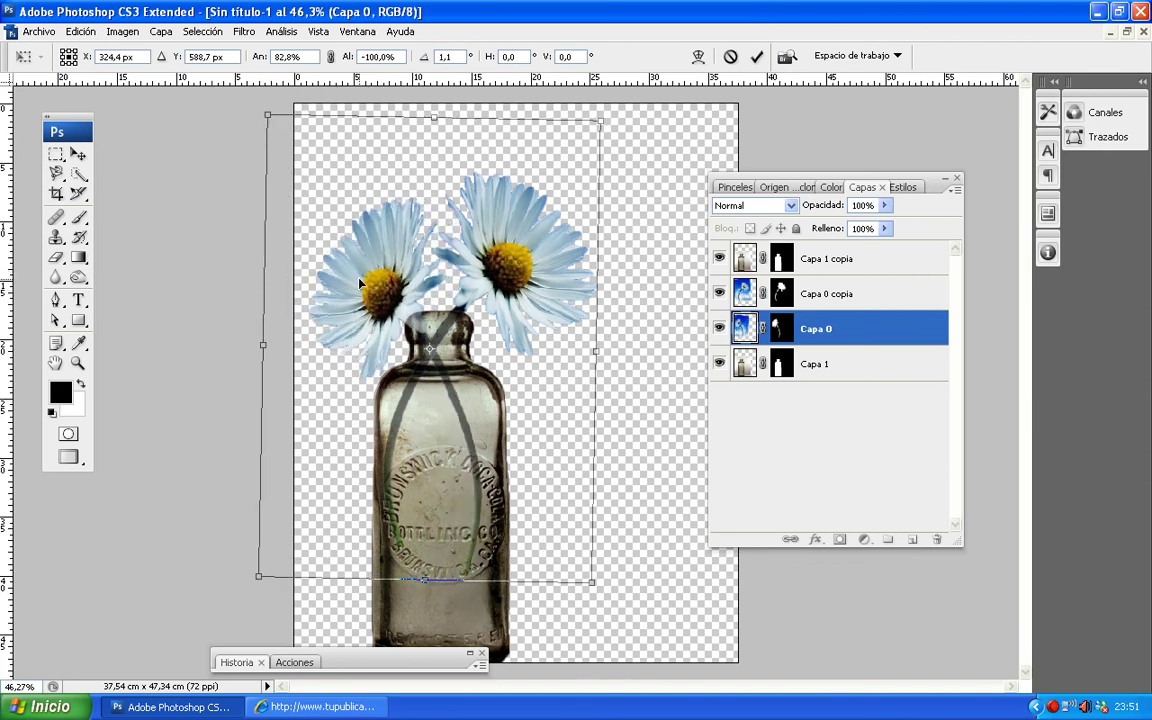
key("Return")
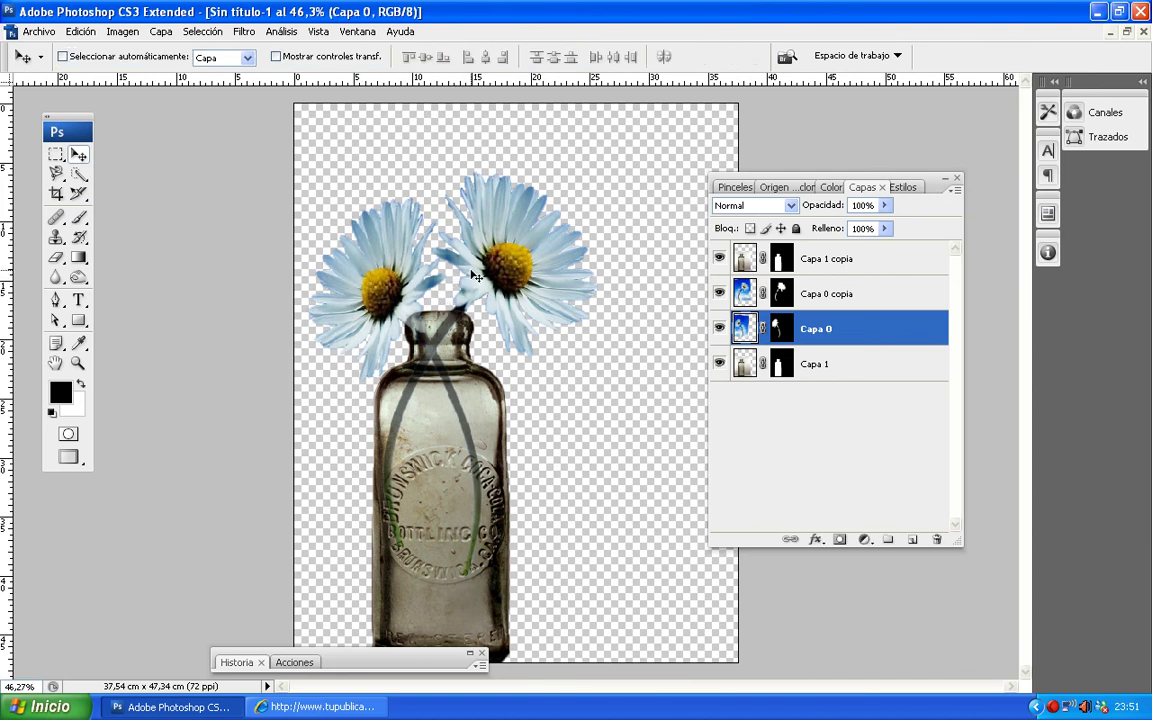
- Nudge the Capa 0 copia daisy down-left, zoom to 200% on the neck, and select Capa 1 copia's mask
left_click(462, 252, "ctrl")
left_click_drag(458, 252, 505, 298)
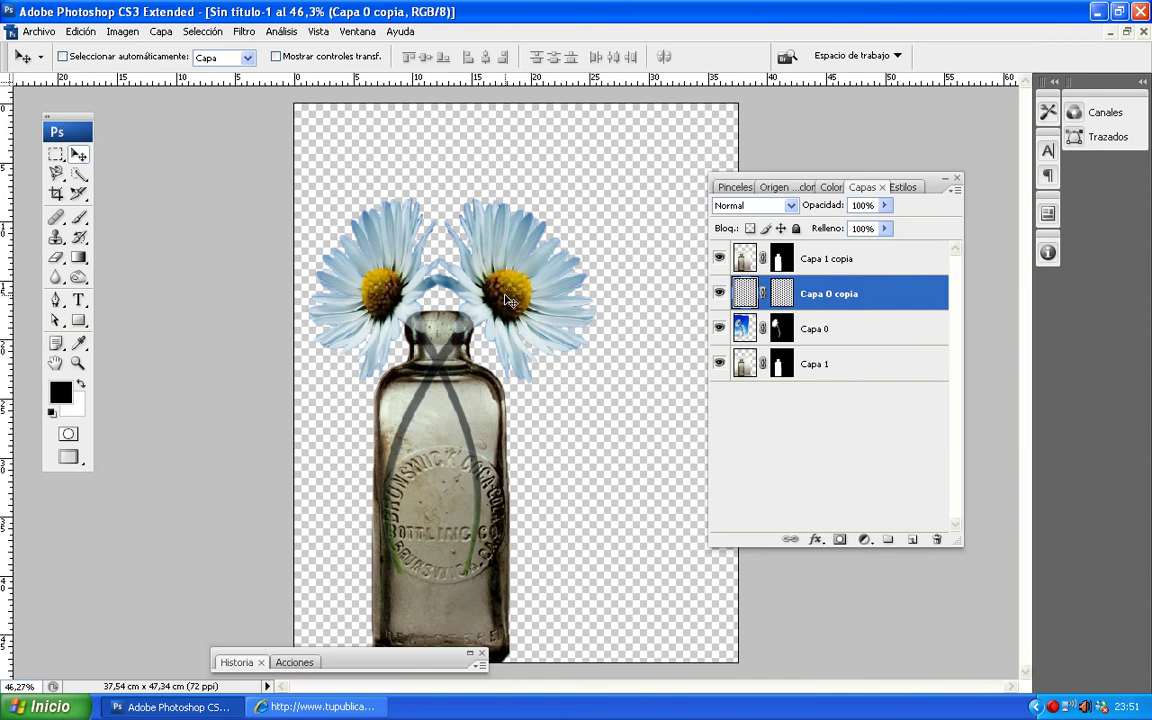
key("ctrl+plus")
key("ctrl+plus")
key("ctrl+plus")
key("ctrl+plus")
left_click_drag(406, 247, 505, 385)
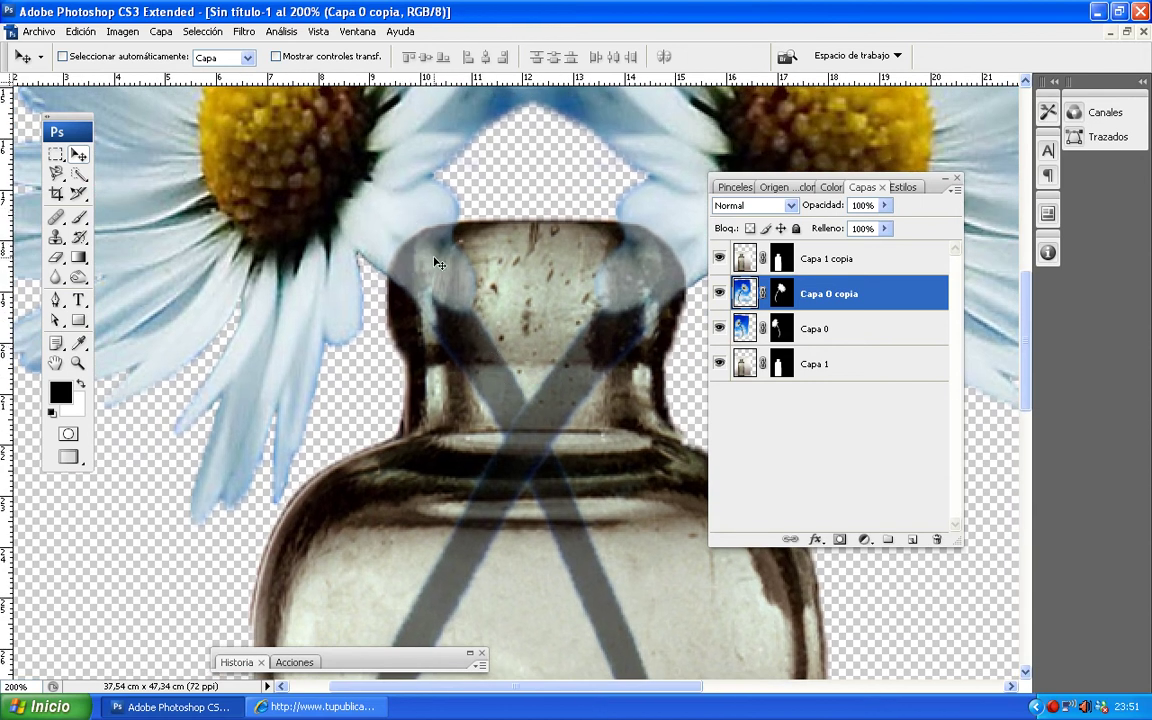
left_click(783, 270)
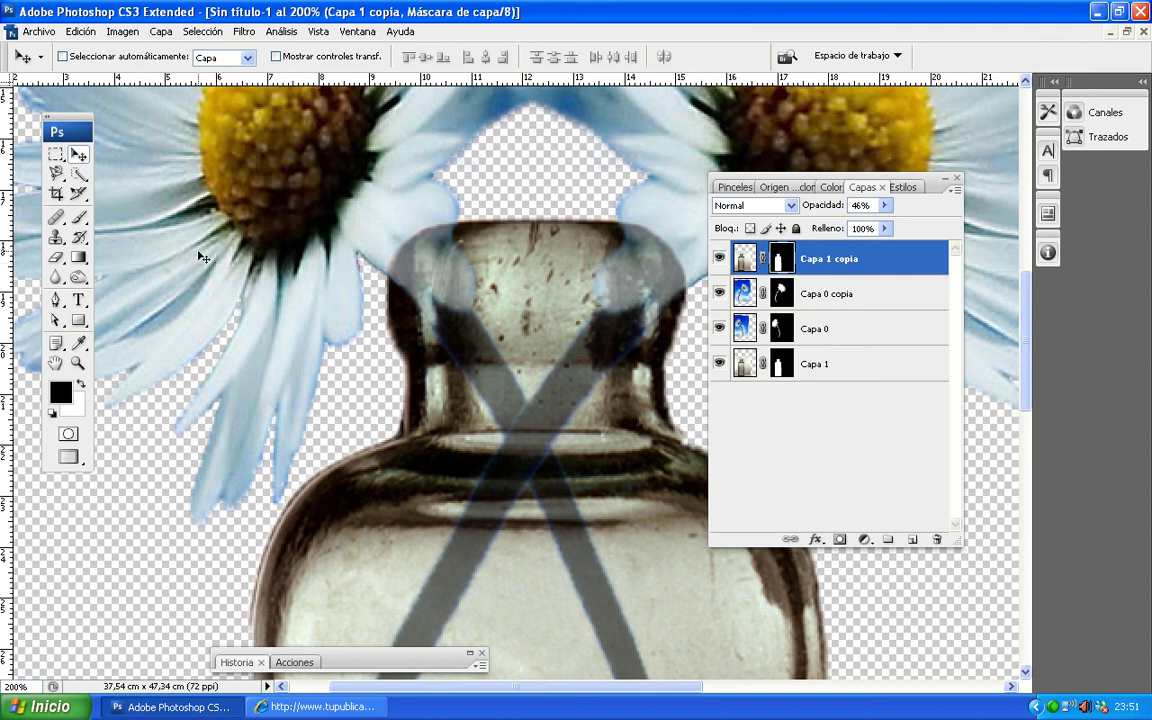
- Brush on Capa 1 copia's mask to clear the grey glass from petals on both sides of the neck
left_click(81, 219)
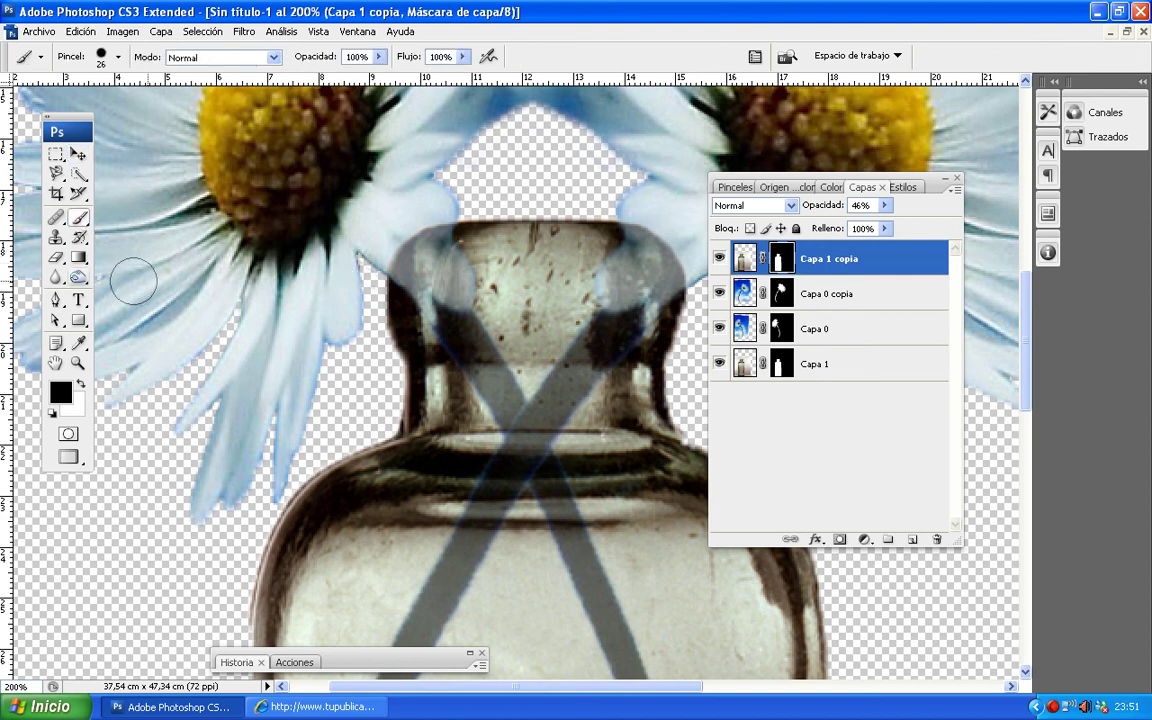
mouse_move(411, 257)
left_mouse_down()
mouse_move(433, 275)
mouse_move(427, 237)
mouse_move(408, 219)
left_mouse_up()
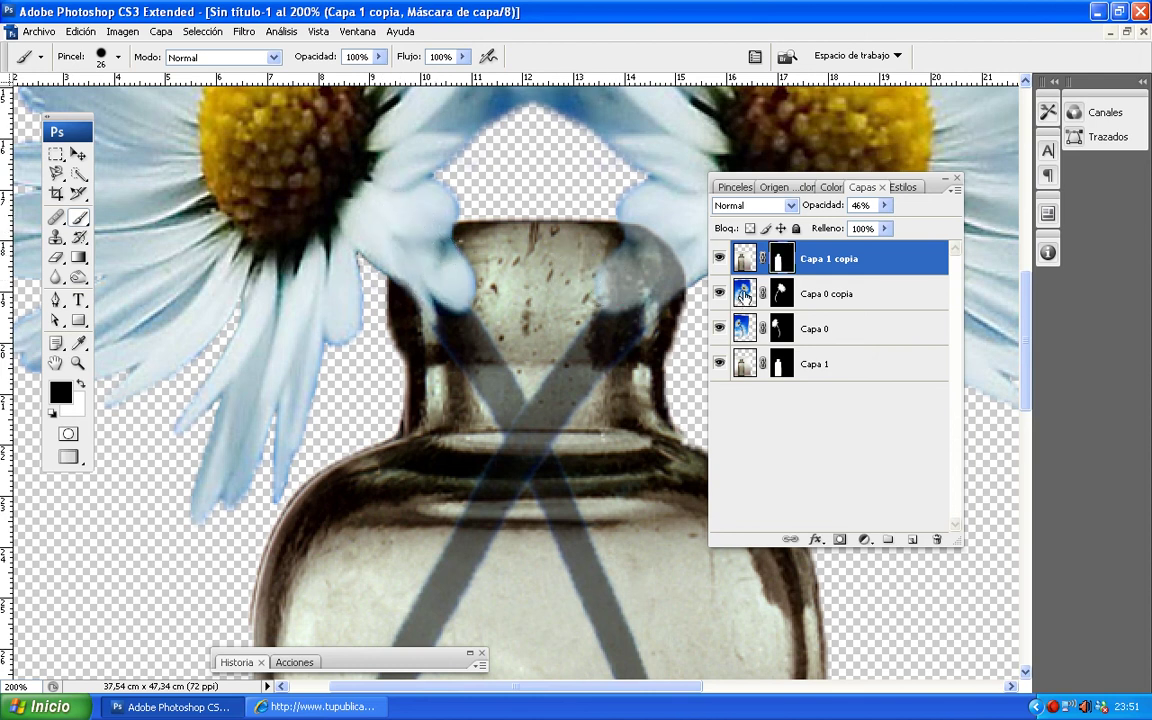
left_click_drag(595, 236, 410, 241)
mouse_move(495, 205)
left_mouse_down()
mouse_move(444, 284)
mouse_move(460, 218)
mouse_move(452, 289)
mouse_move(437, 283)
mouse_move(481, 249)
mouse_move(500, 181)
mouse_move(473, 265)
mouse_move(522, 219)
mouse_move(495, 268)
left_mouse_up()
- Zoom out to 33.3% and select all four layers
key("ctrl+minus")
key("ctrl+minus")
key("ctrl+minus")
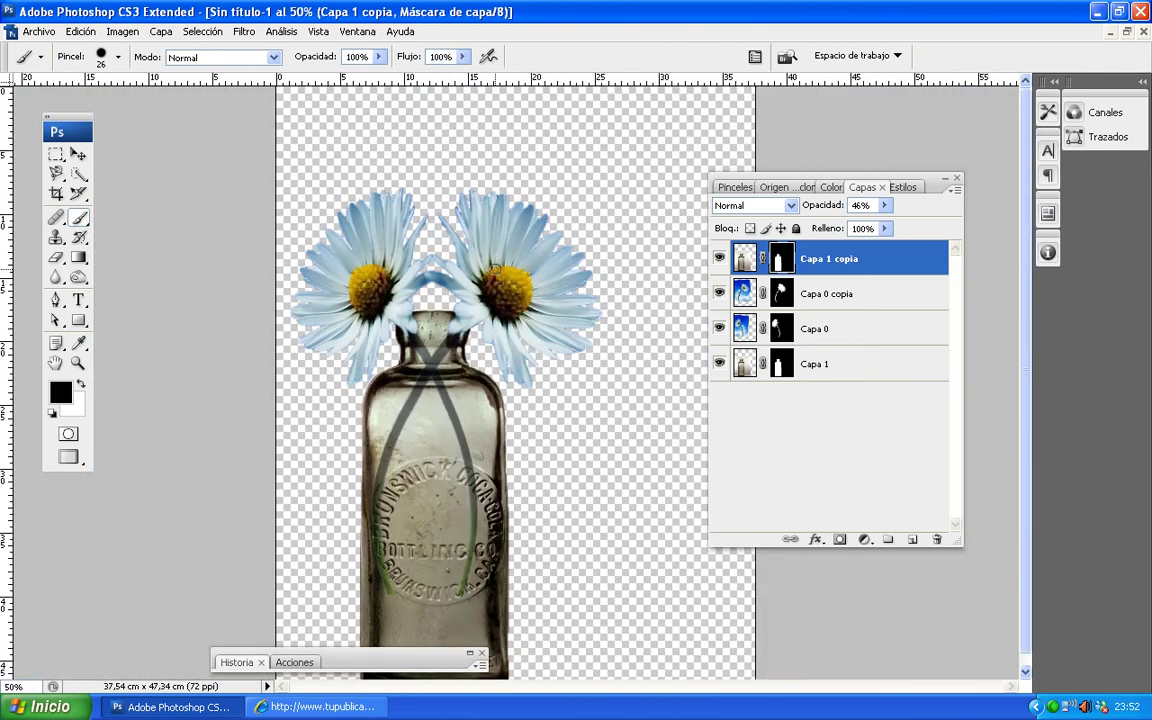
scroll(510, 300, "down", 1)
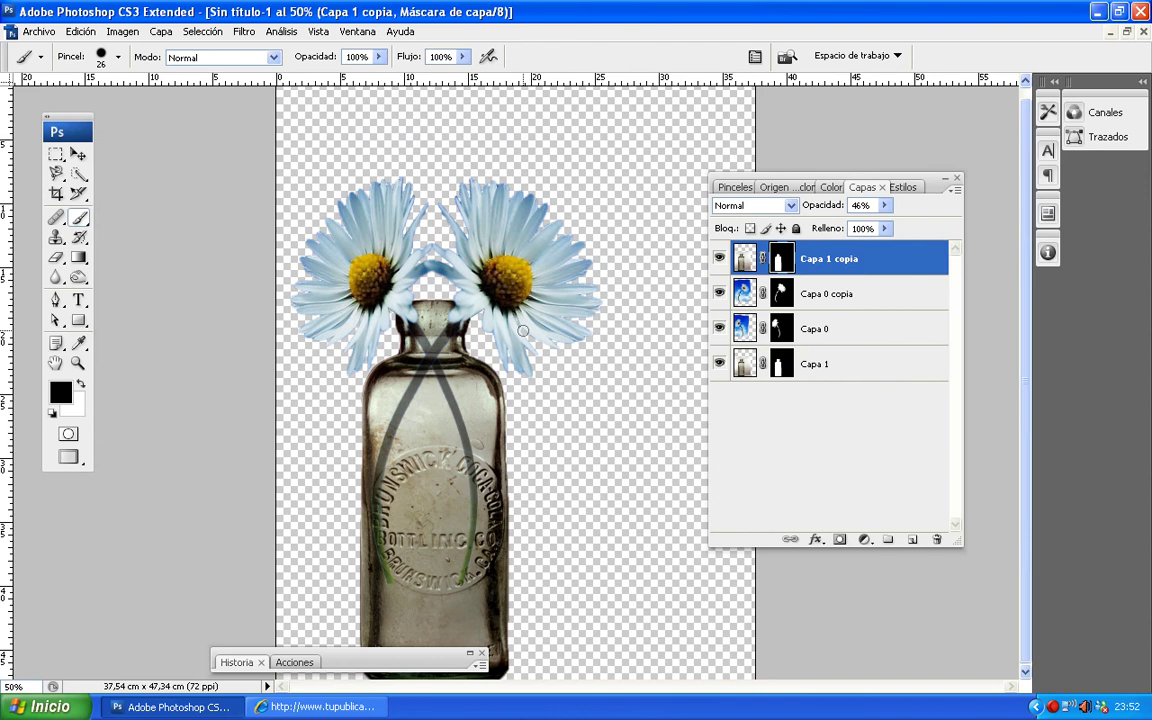
key("ctrl+minus")
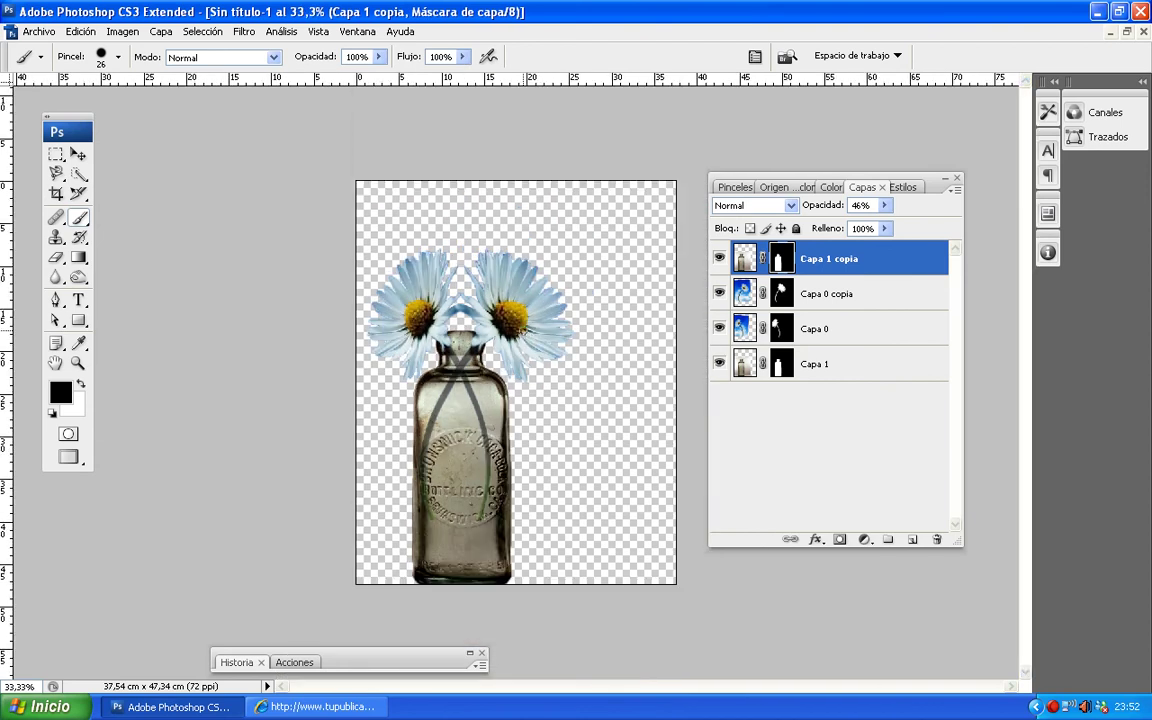
left_click(866, 294, "shift")
left_click(865, 329, "shift")
left_click(867, 367, "shift")
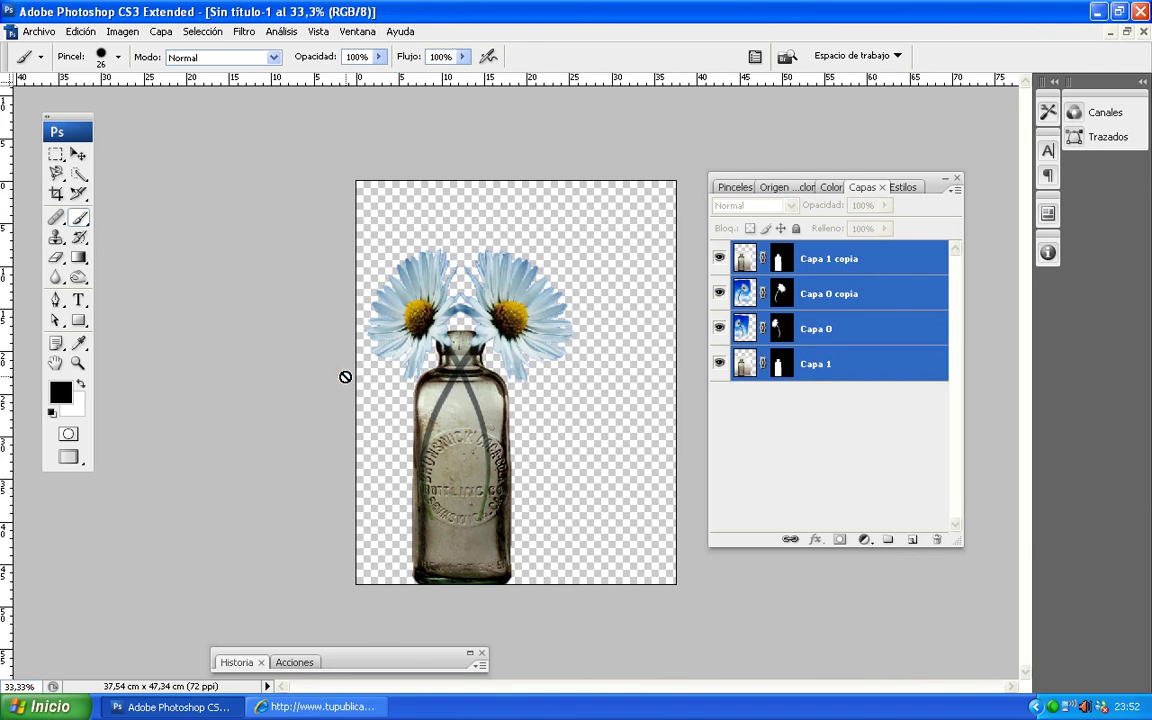
- Shift the linked bottle and daisies right, deselect, and briefly hide Capa 1 to check the stems
left_click(80, 157)
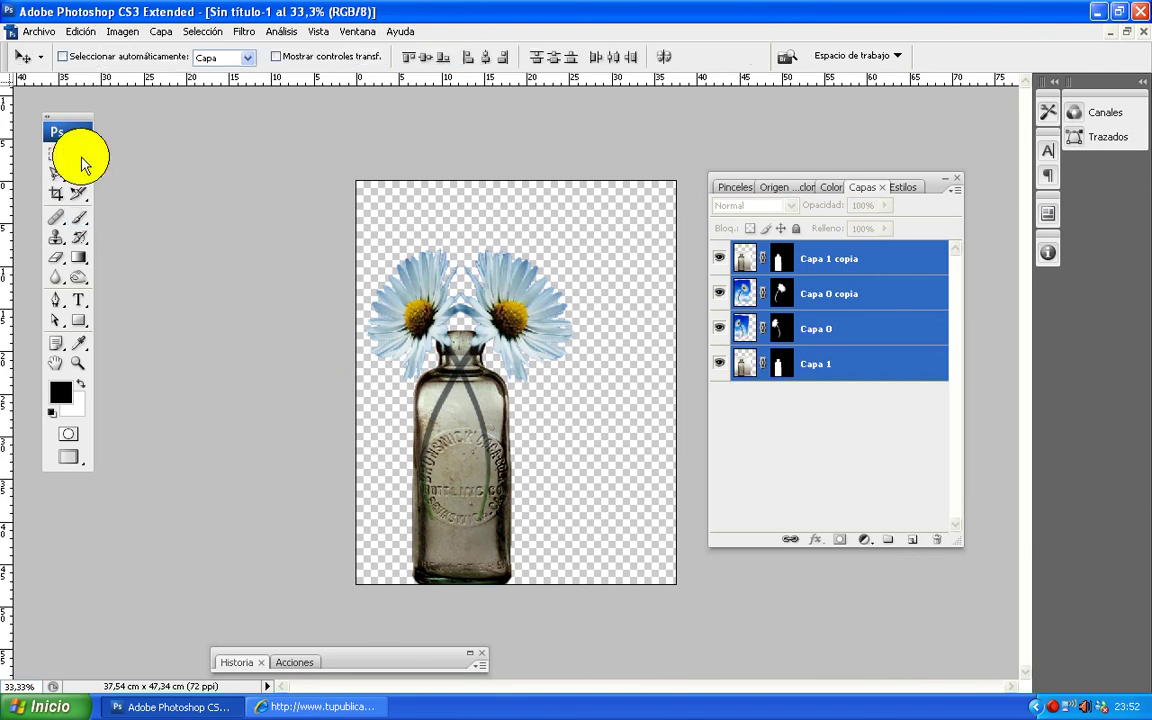
left_click_drag(470, 496, 518, 500)
left_click(779, 450)
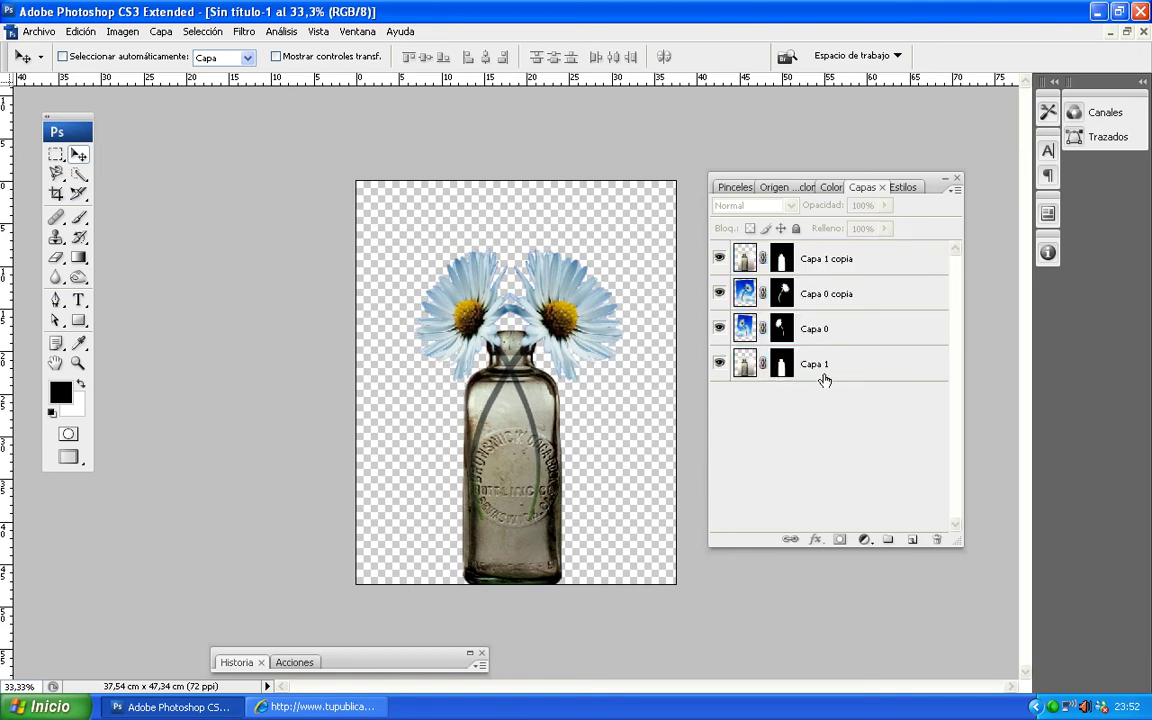
left_click(719, 363)
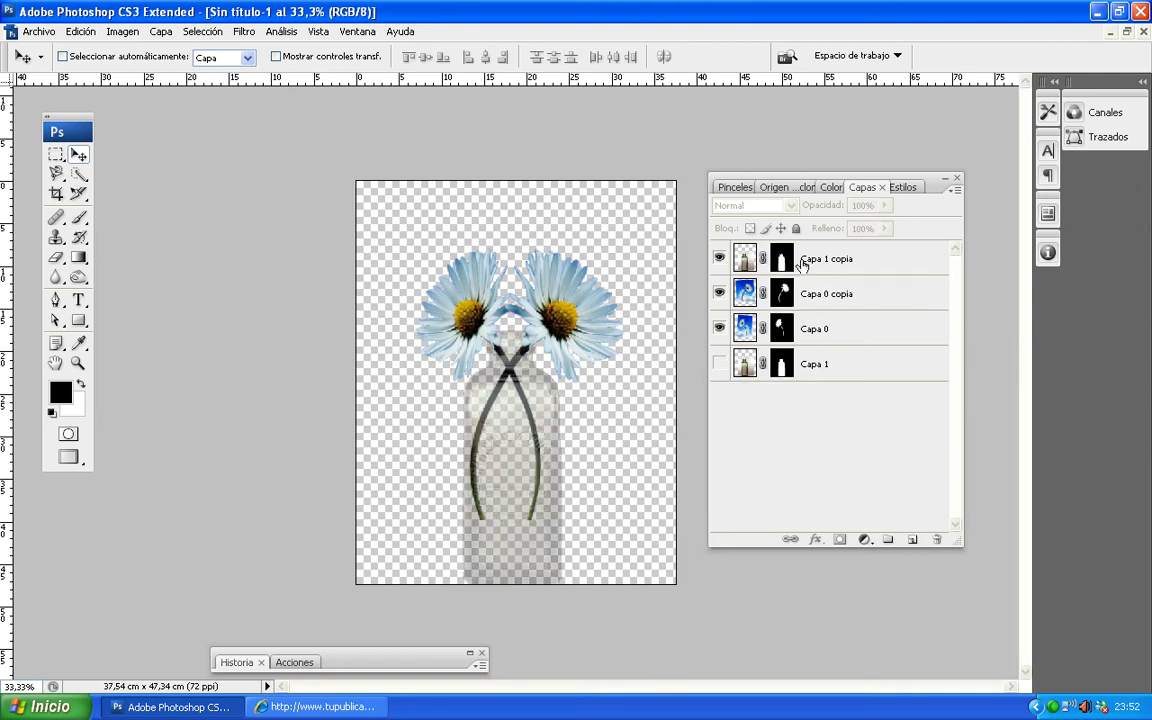
left_click(722, 366)
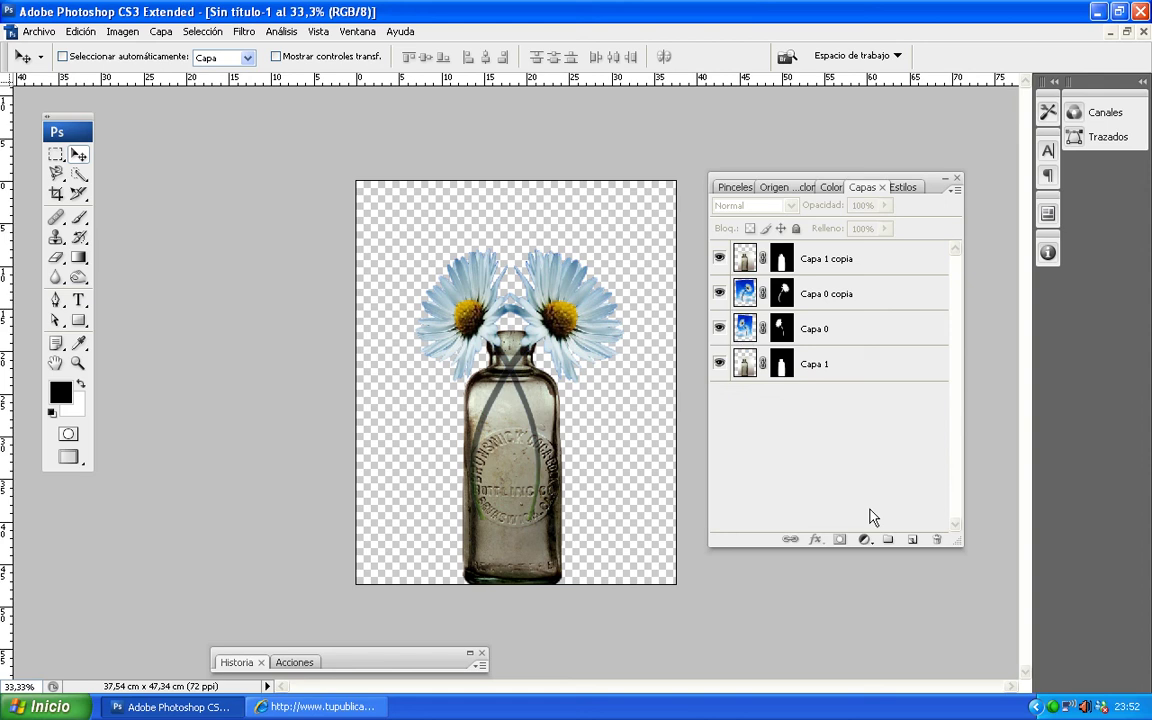
left_click(914, 540)
left_click_drag(831, 264, 845, 462)
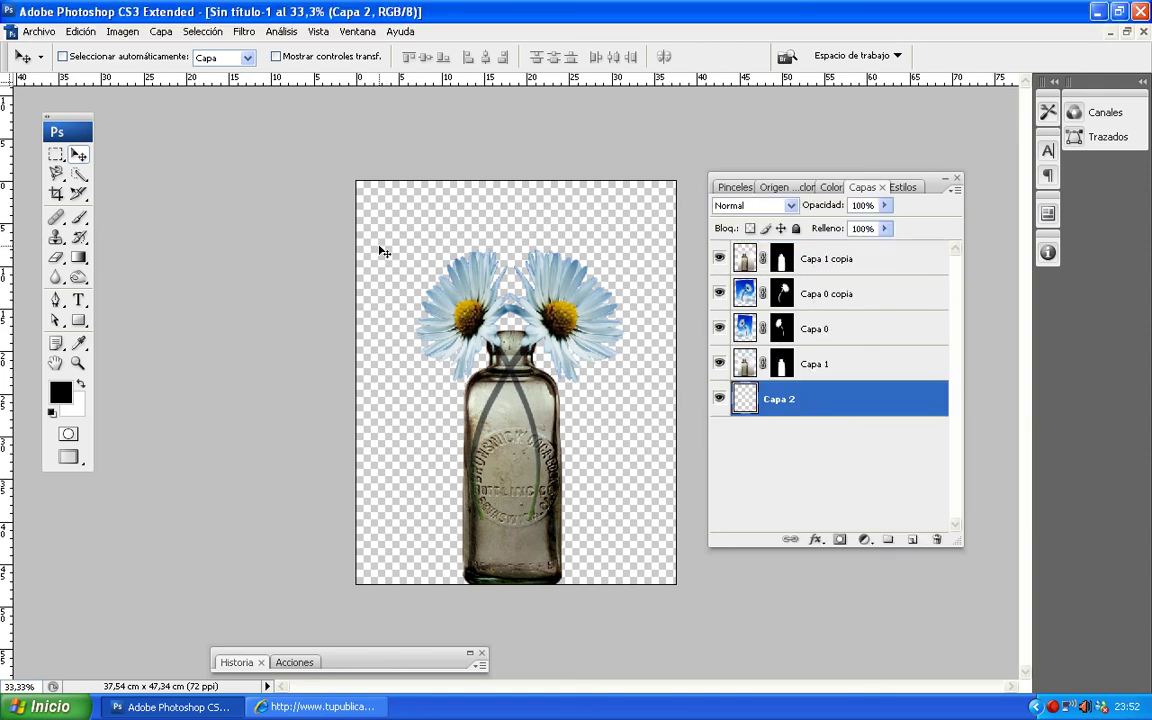
left_click_drag(823, 407, 937, 540)
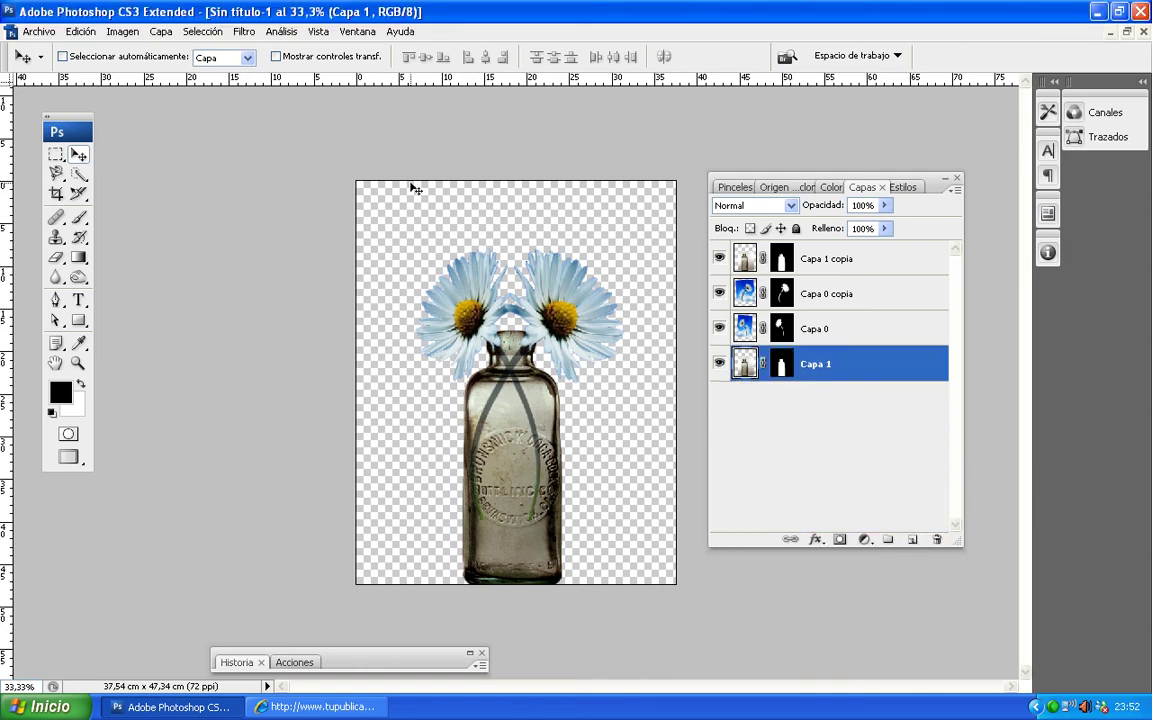
- Add a gradient fill layer using the black-to-white gradient preset
left_click(160, 31)
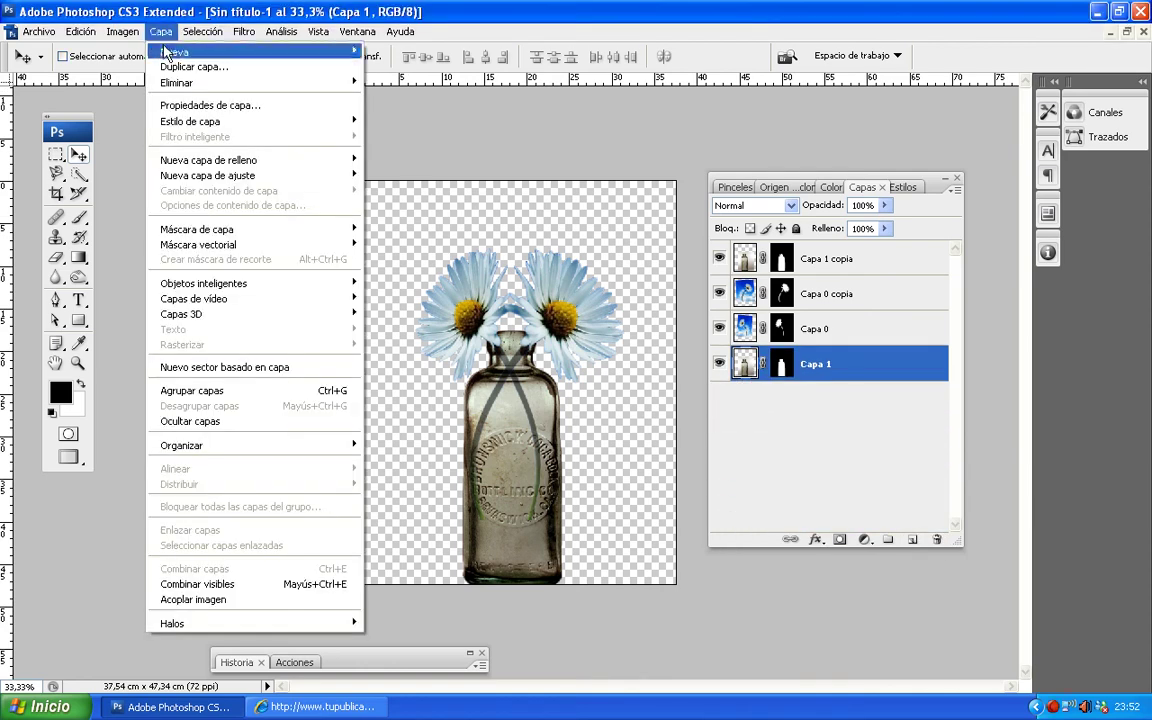
mouse_move(208, 160)
left_click(389, 175)
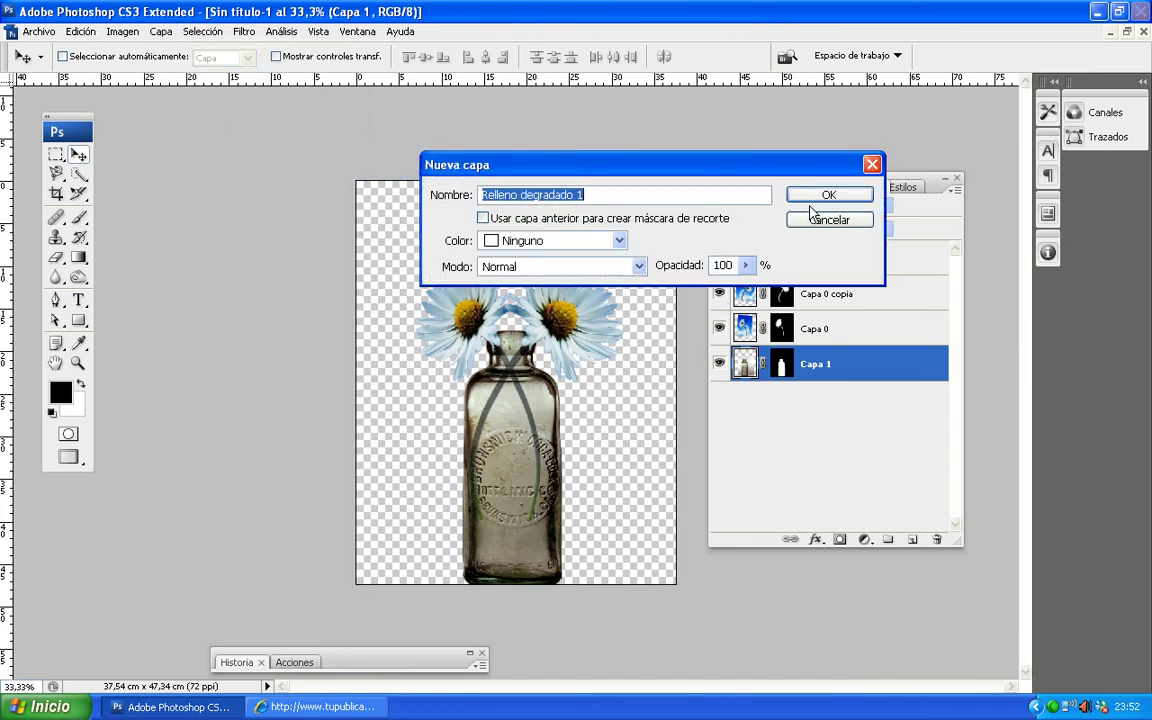
left_click(812, 198)
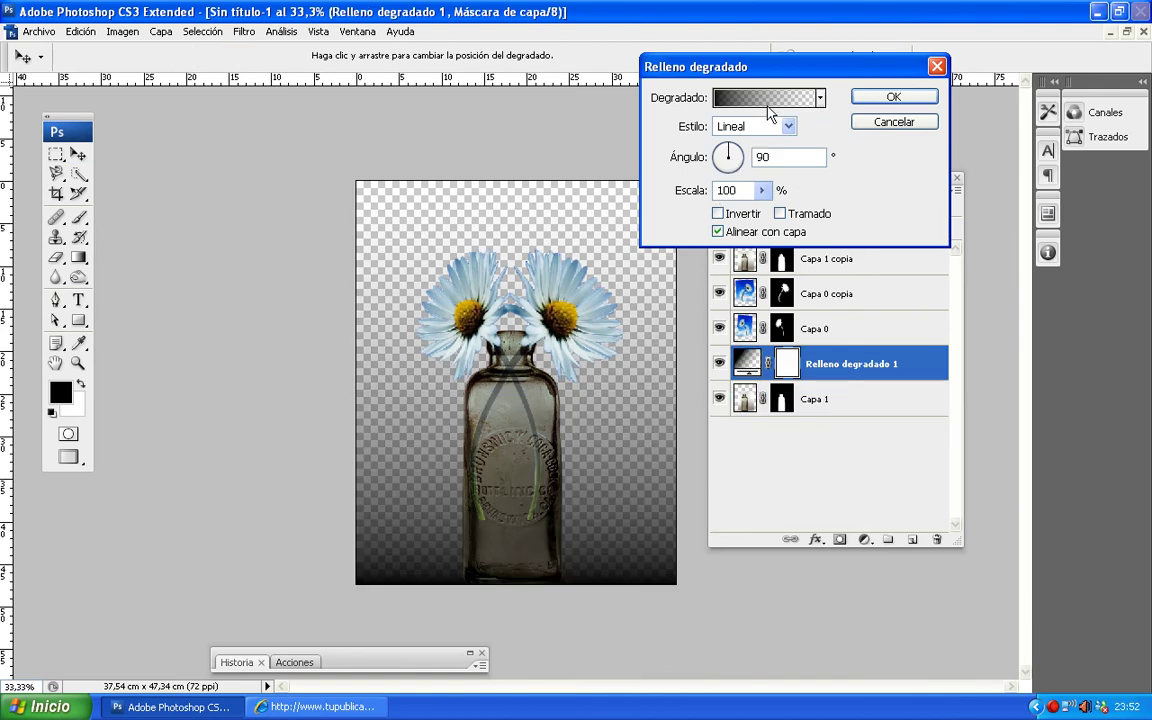
left_click(676, 97)
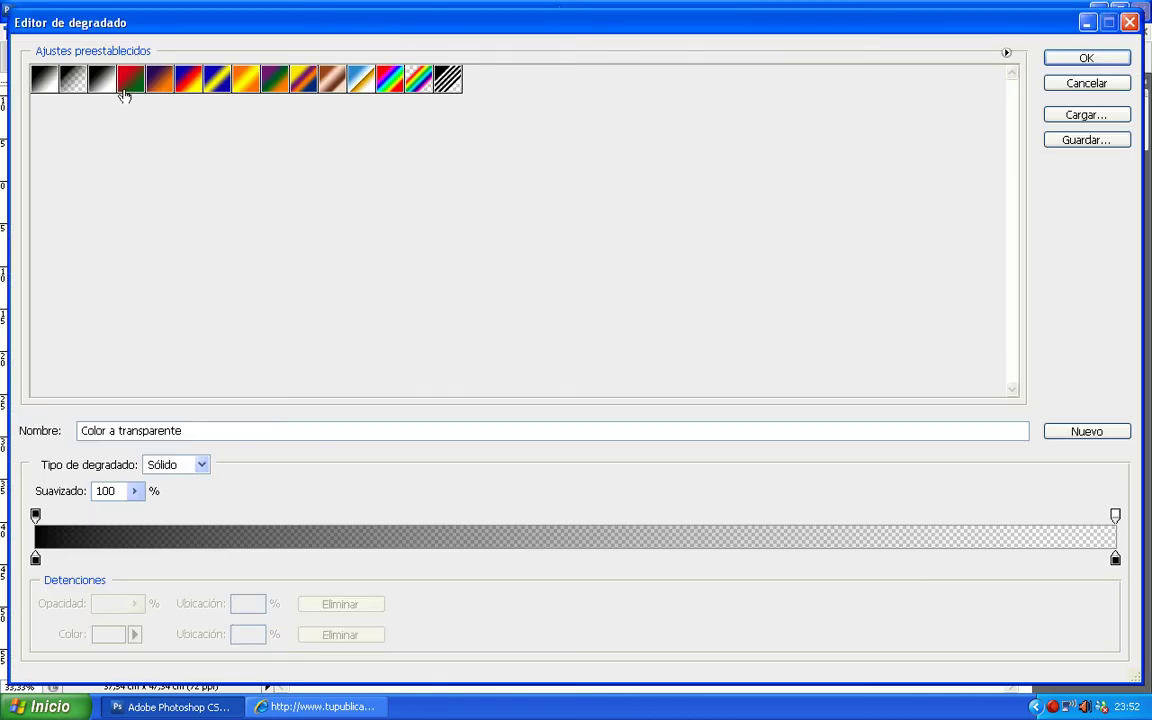
left_click(45, 85)
left_click(1080, 60)
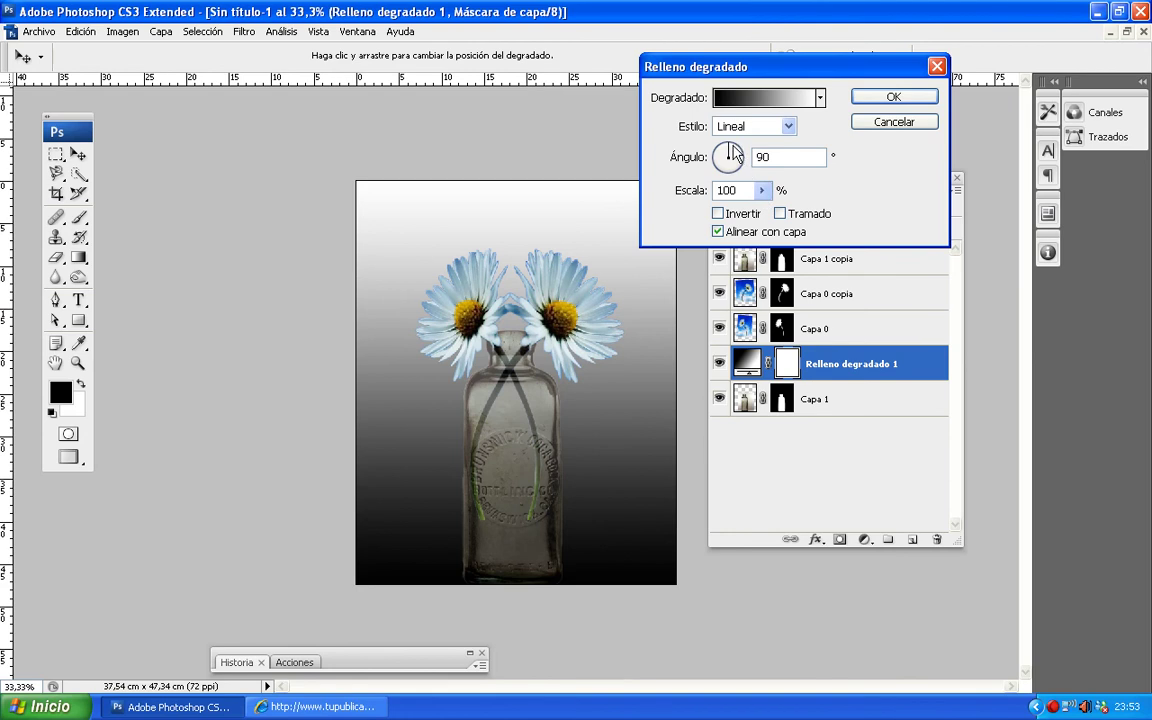
- Invert the gradient and set its angle to about -85° so white sits at the top
left_click(718, 214)
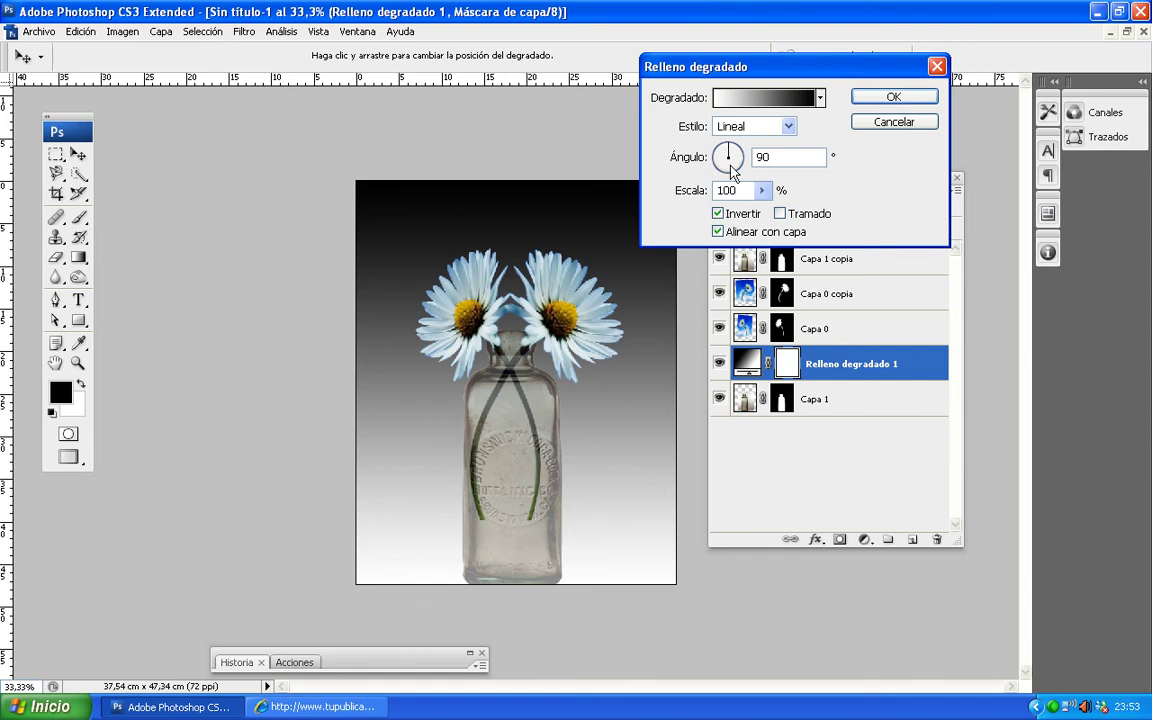
mouse_move(729, 150)
left_mouse_down()
mouse_move(728, 173)
mouse_move(725, 163)
left_mouse_up()
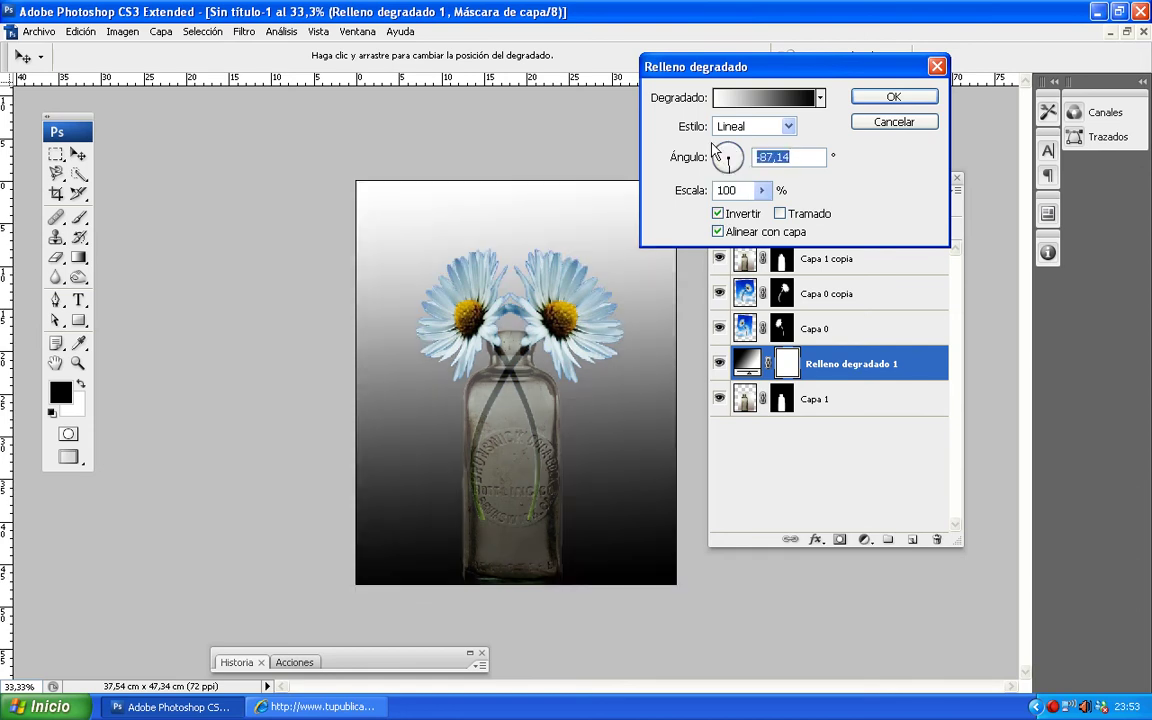
left_click_drag(725, 163, 725, 148)
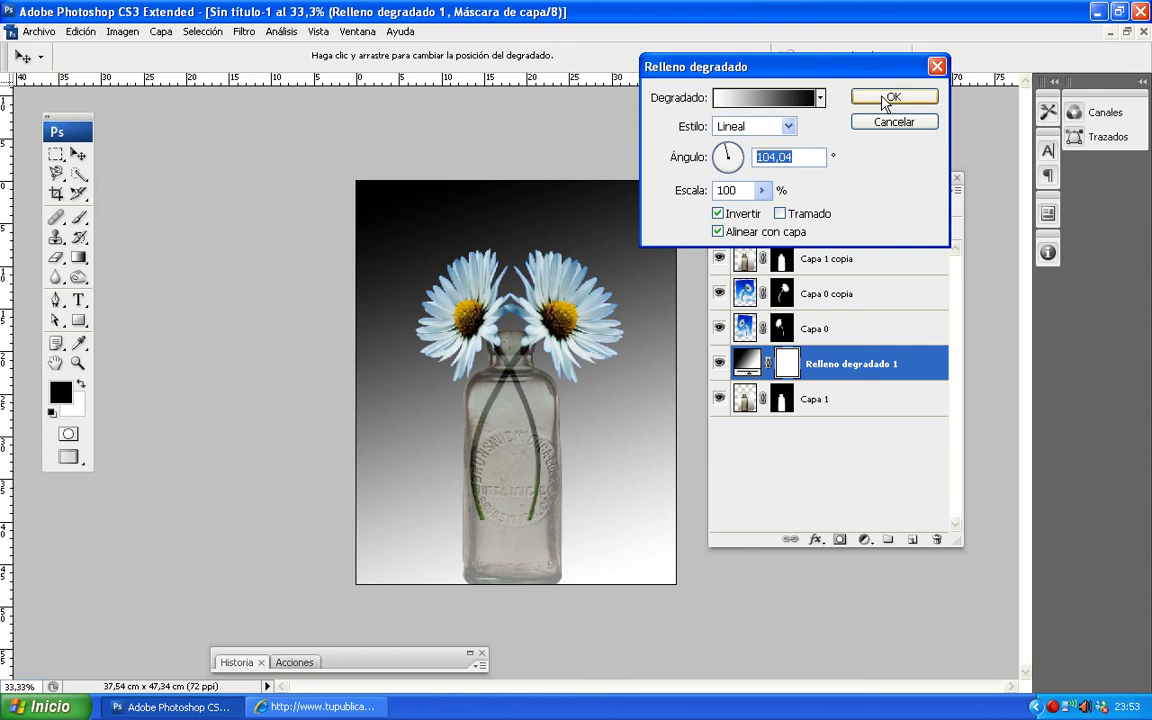
left_click_drag(731, 151, 731, 183)
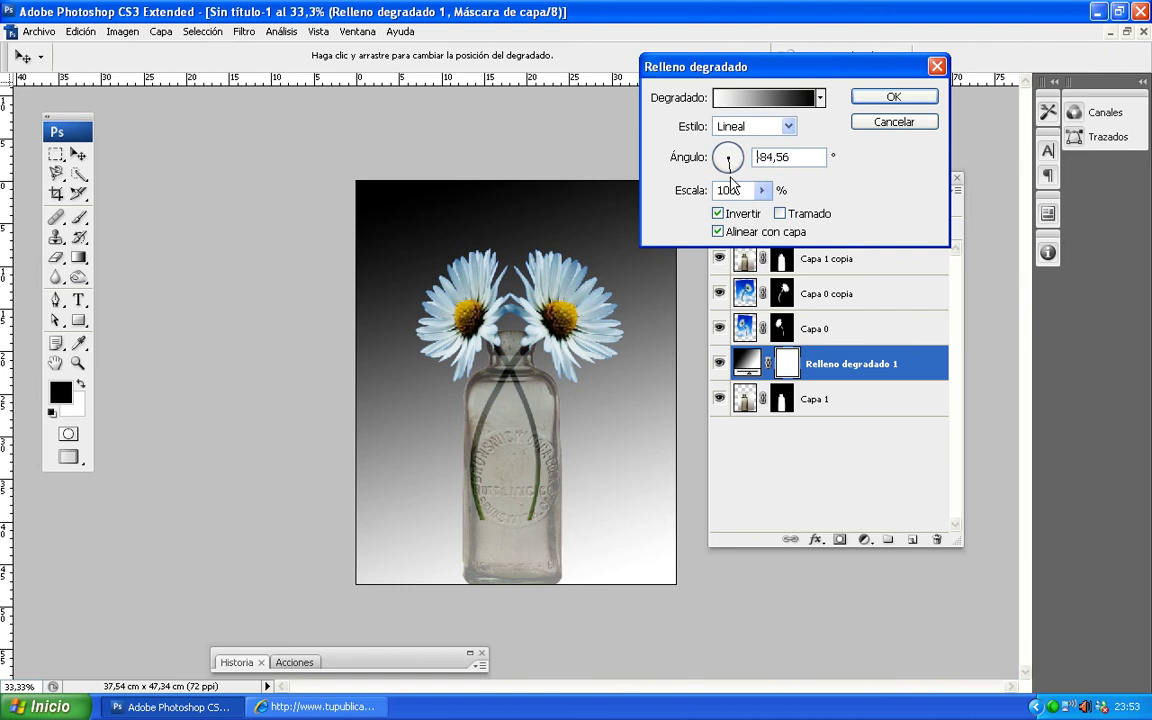
left_click(885, 99)
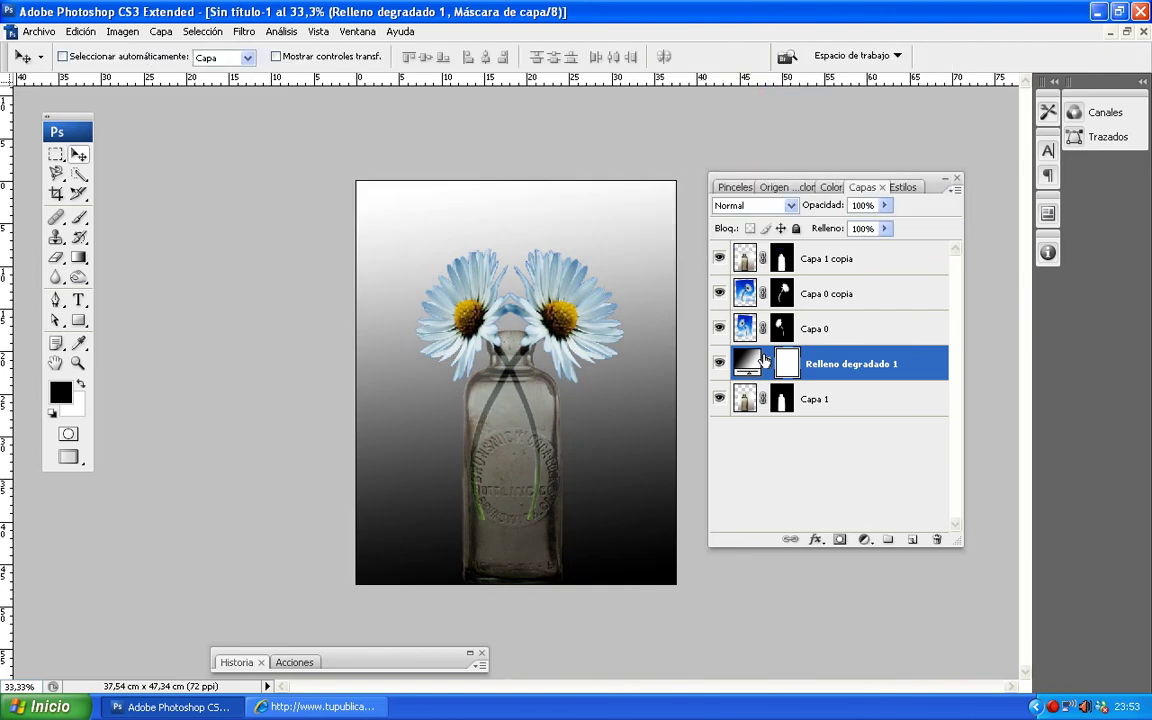
- Move Relleno degradado 1 below Capa 1, load the bottle and daisy masks as a selection, and add Capa 2
left_click_drag(763, 358, 758, 447)
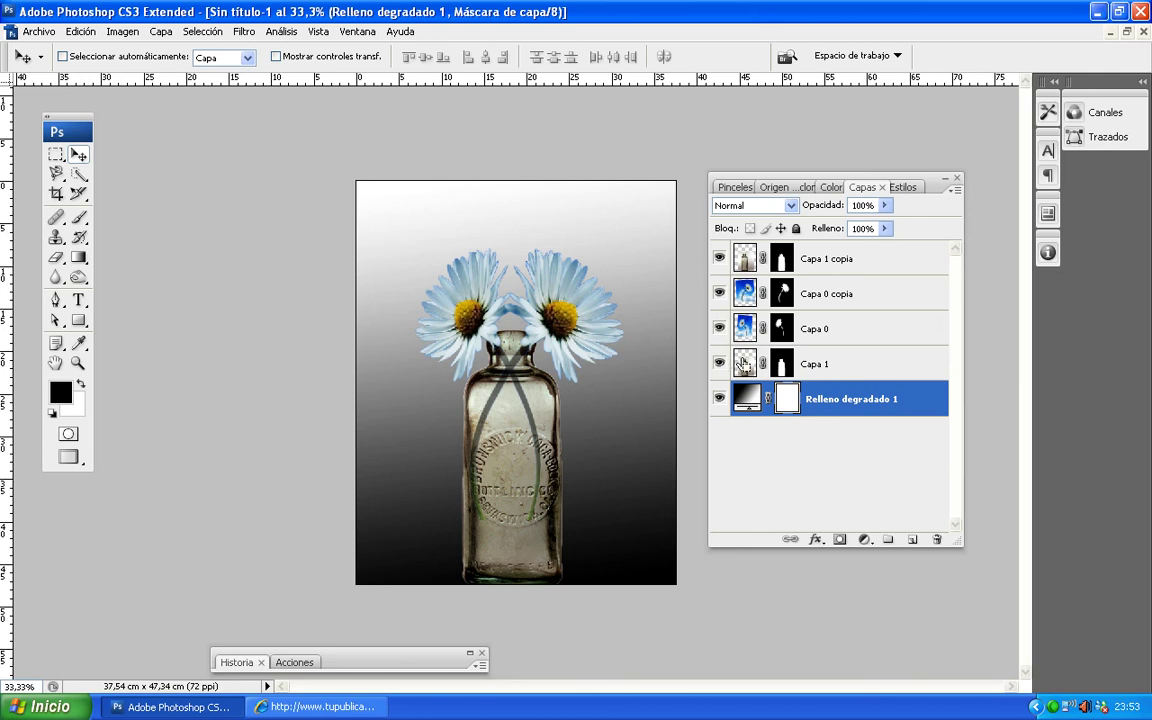
left_click(744, 364, "ctrl")
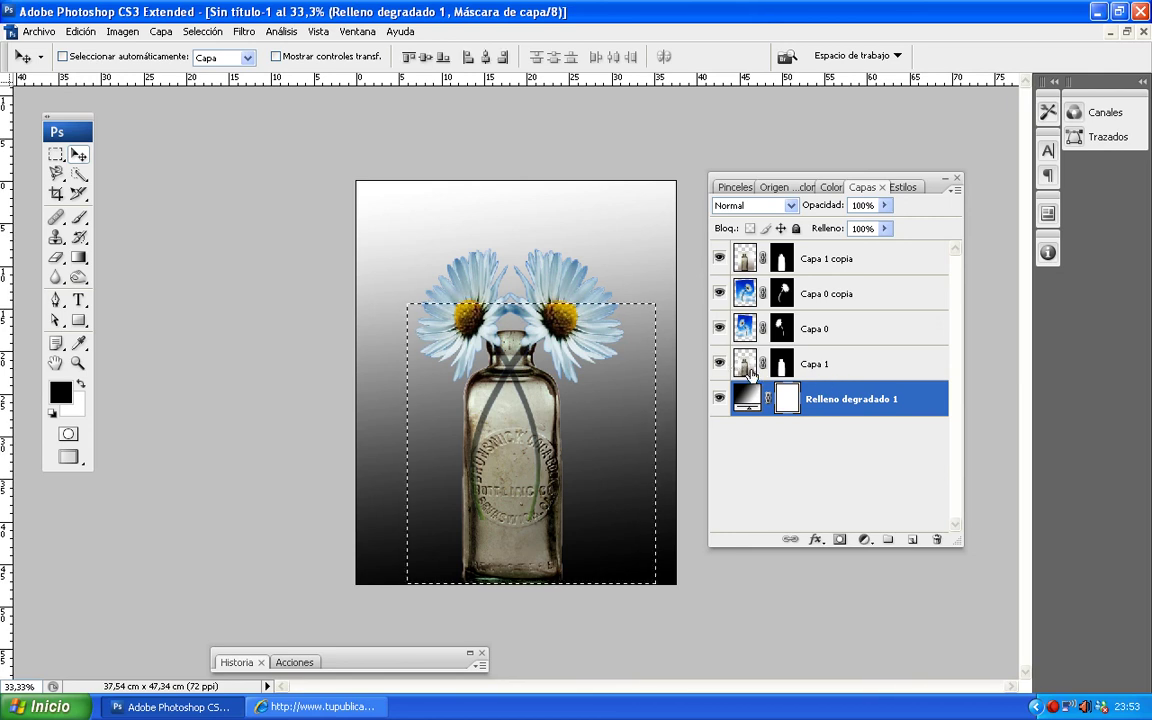
left_click(780, 367, "ctrl")
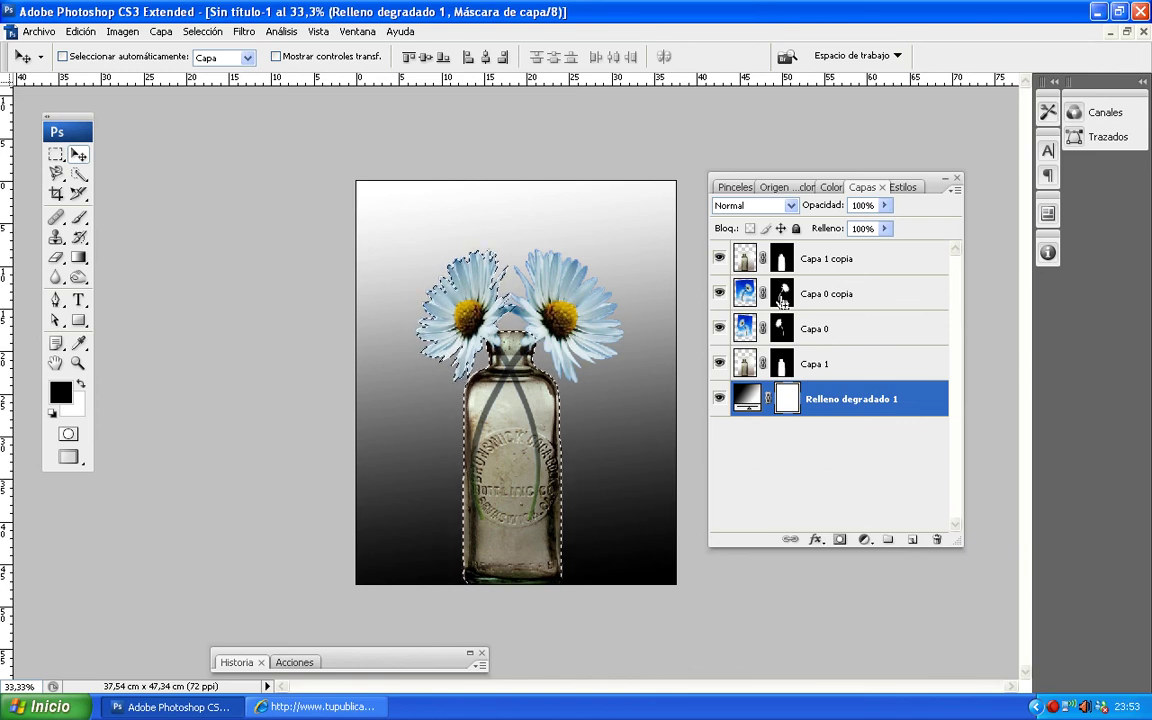
left_click(782, 296, "ctrl+shift")
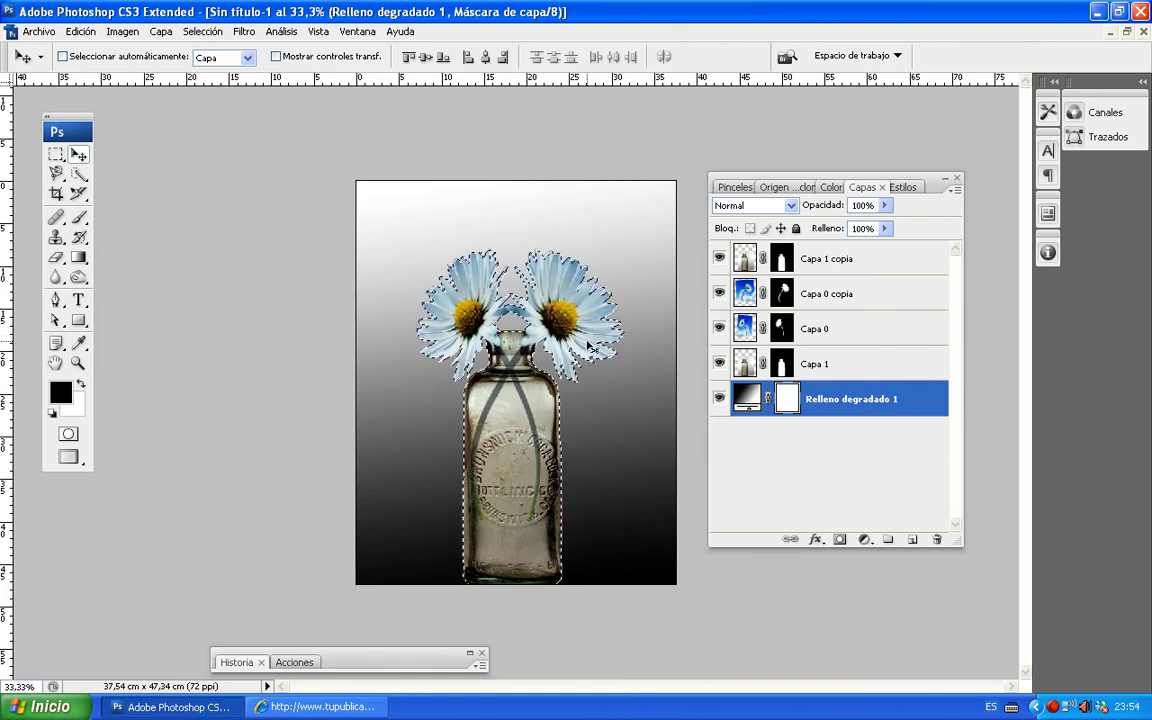
left_click(912, 540)
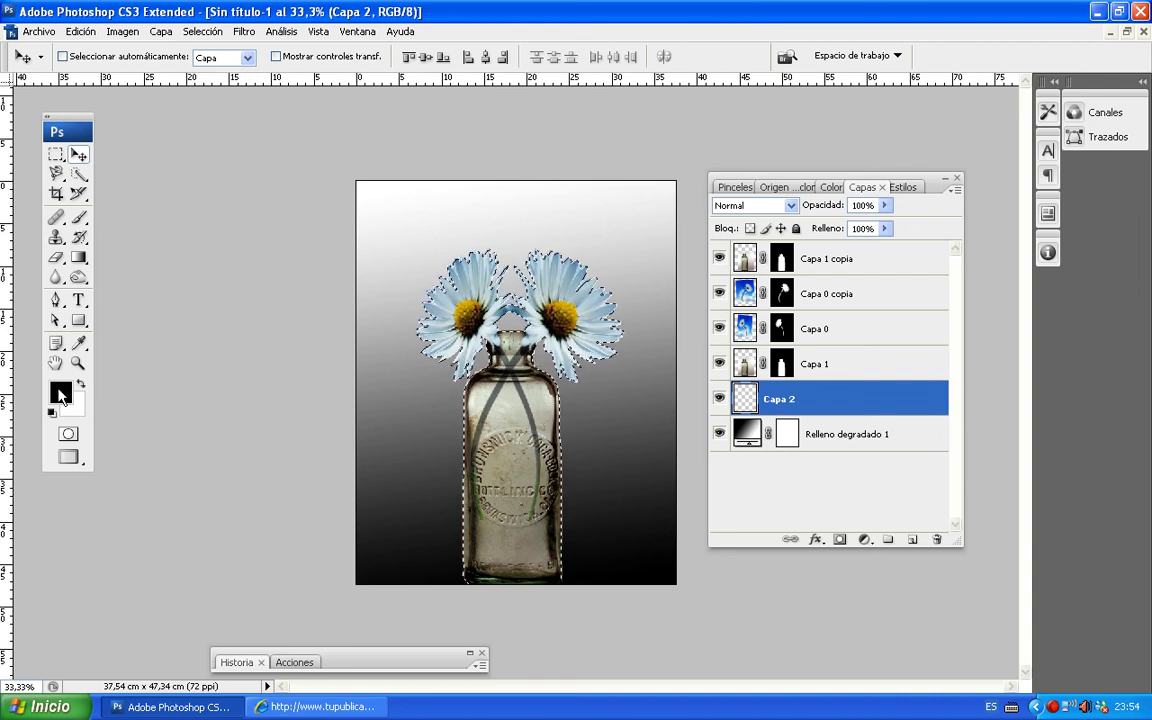
- Fill the selection with black on Capa 2, deselect, and offset the silhouette right and down
key("alt+BackSpace")
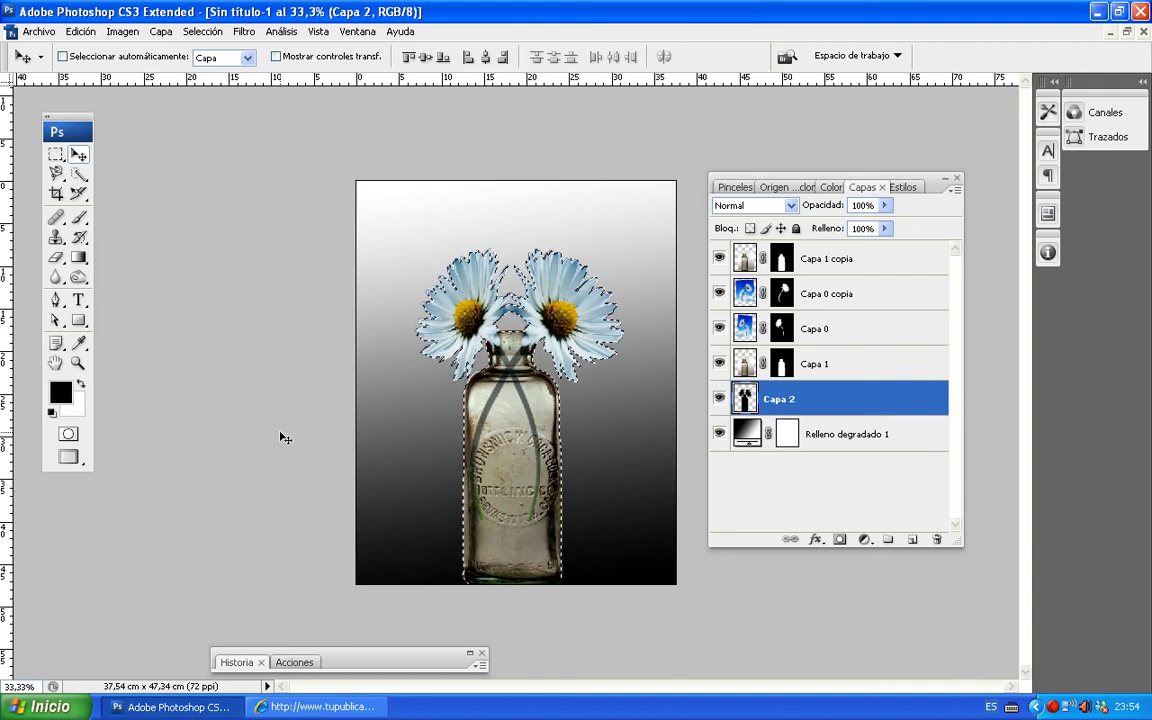
key("ctrl+d")
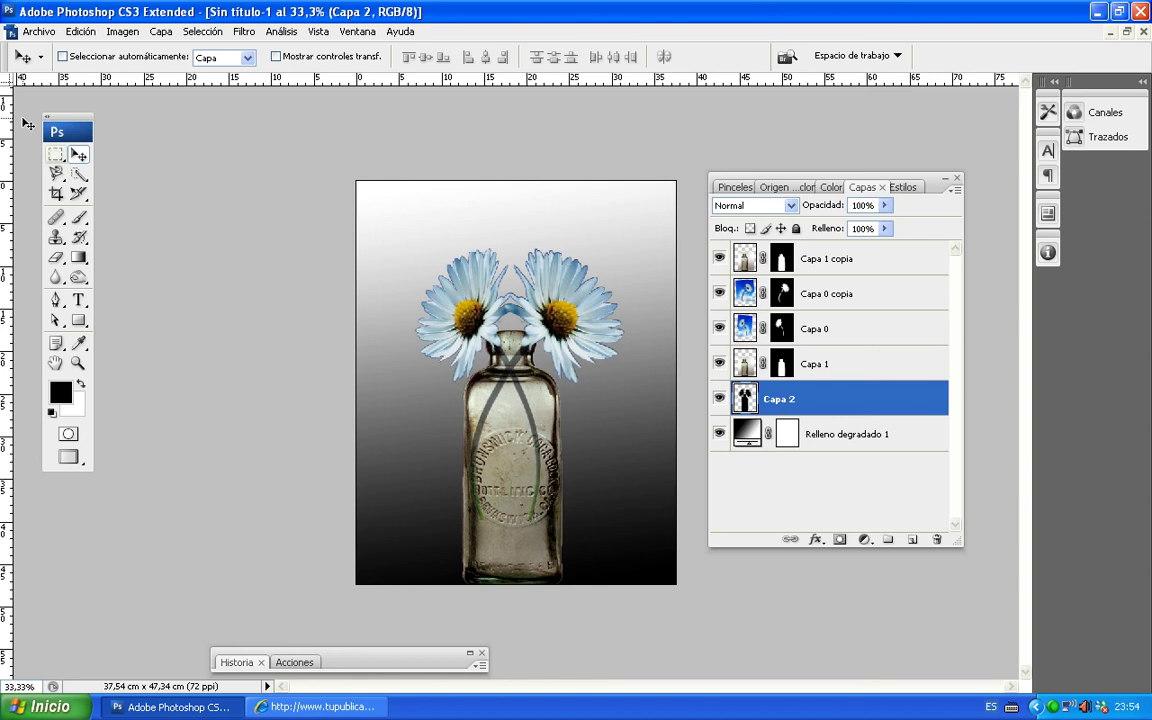
mouse_move(514, 355)
left_mouse_down()
mouse_move(532, 360)
mouse_move(541, 344)
left_mouse_up()
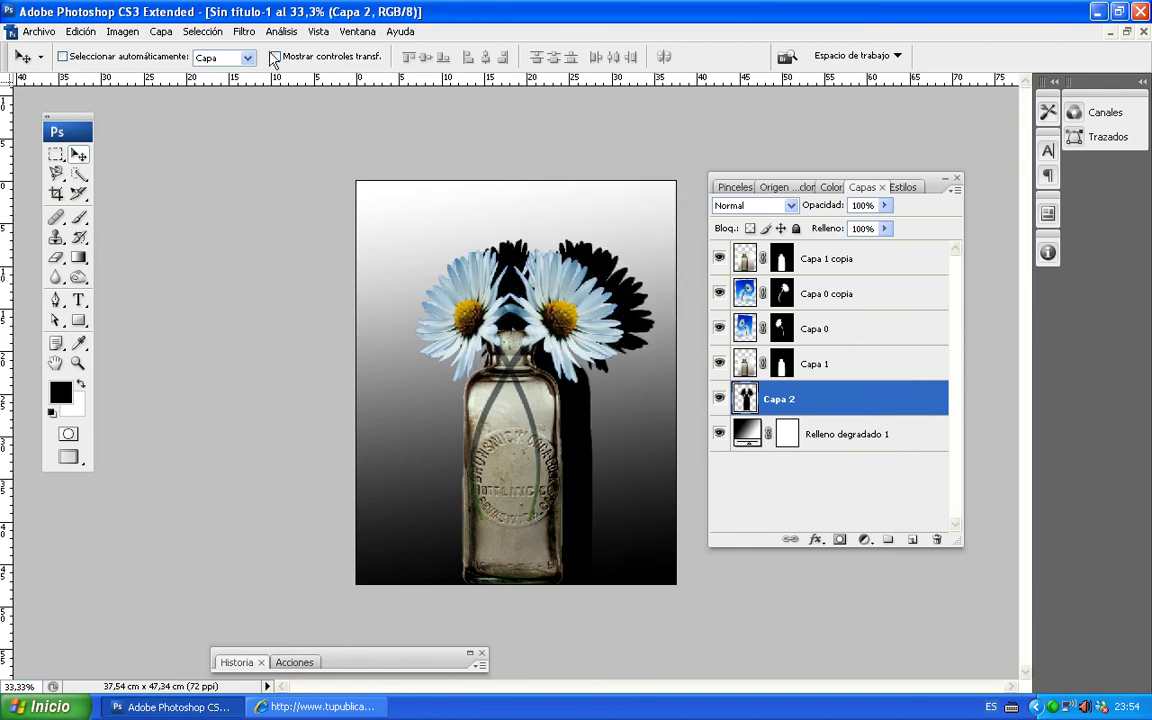
left_click(244, 31)
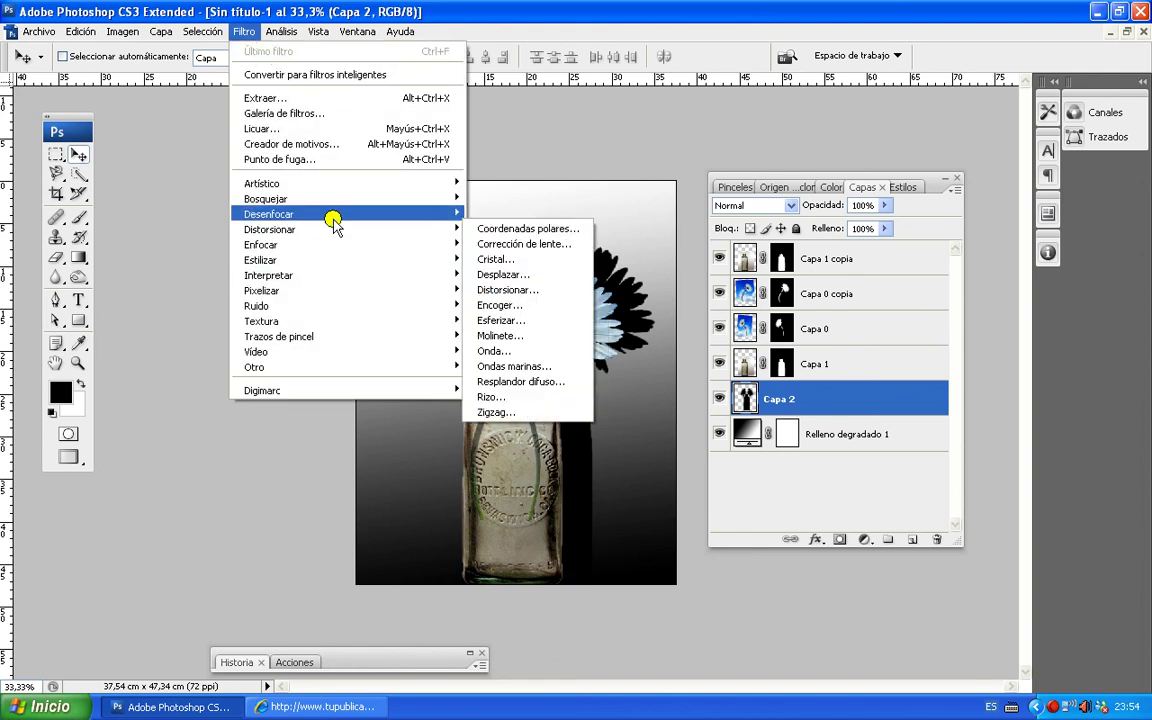
mouse_move(269, 214)
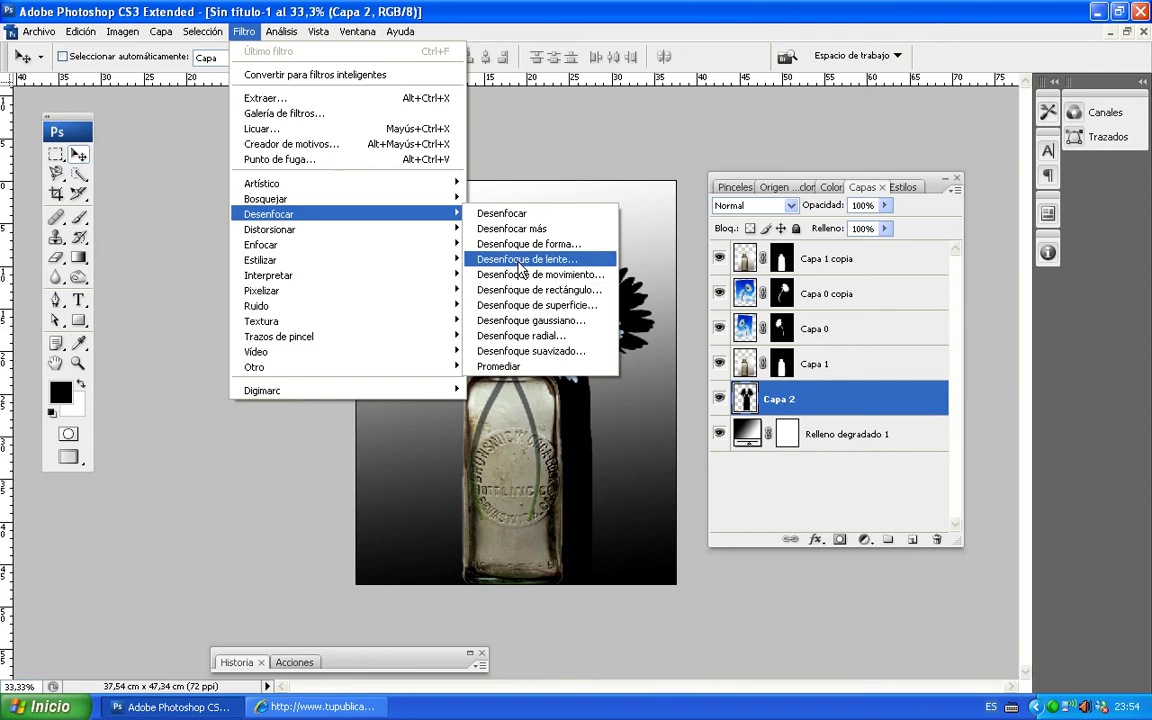
- Apply Desenfoque gaussiano with a radius of about 7.2 px to the shadow
left_click(532, 322)
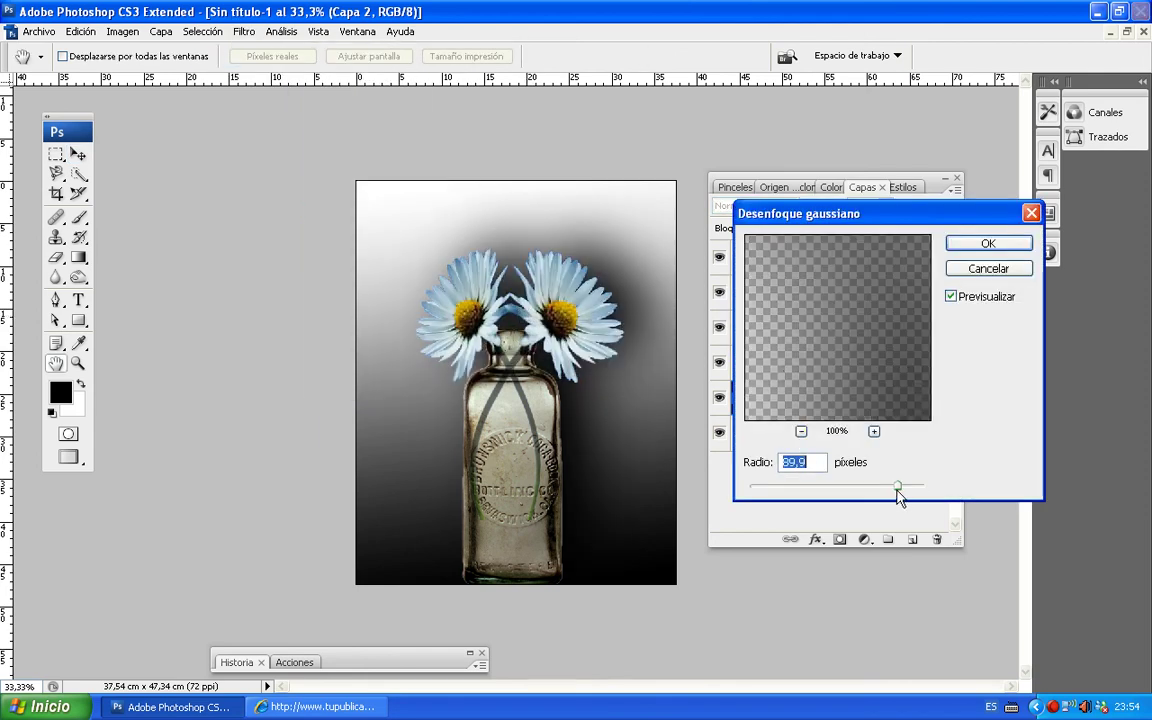
left_click_drag(897, 489, 822, 494)
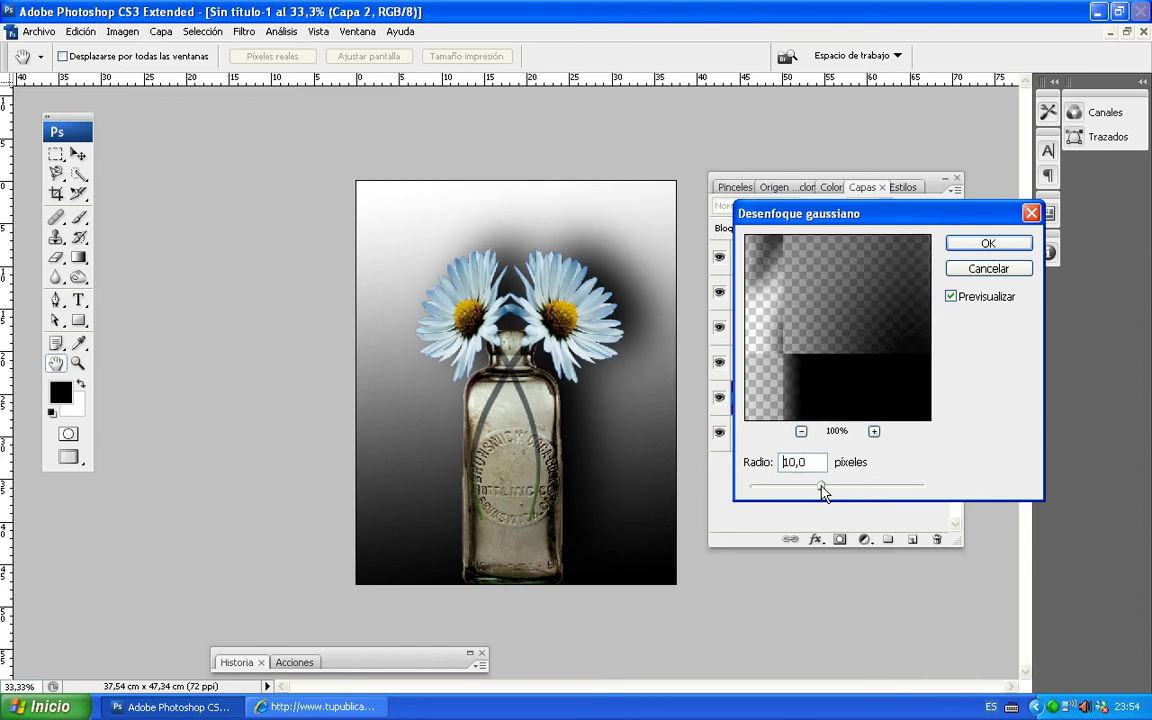
mouse_move(822, 492)
left_mouse_down()
mouse_move(838, 492)
mouse_move(809, 490)
left_mouse_up()
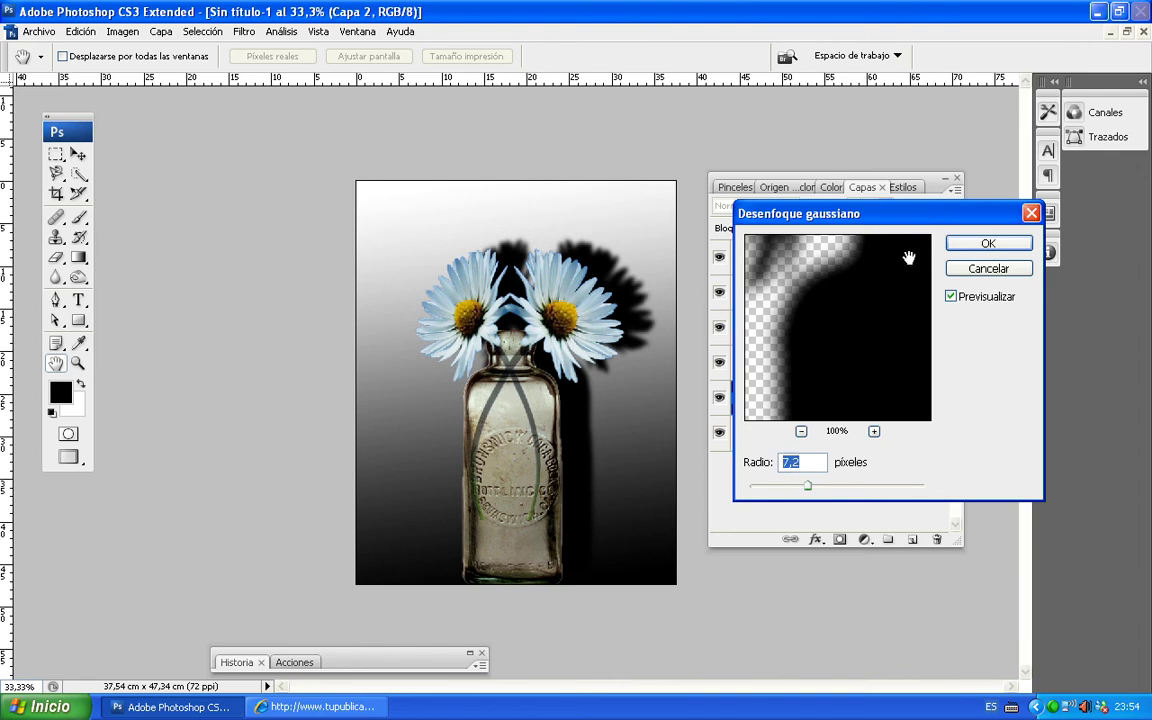
key("Return")
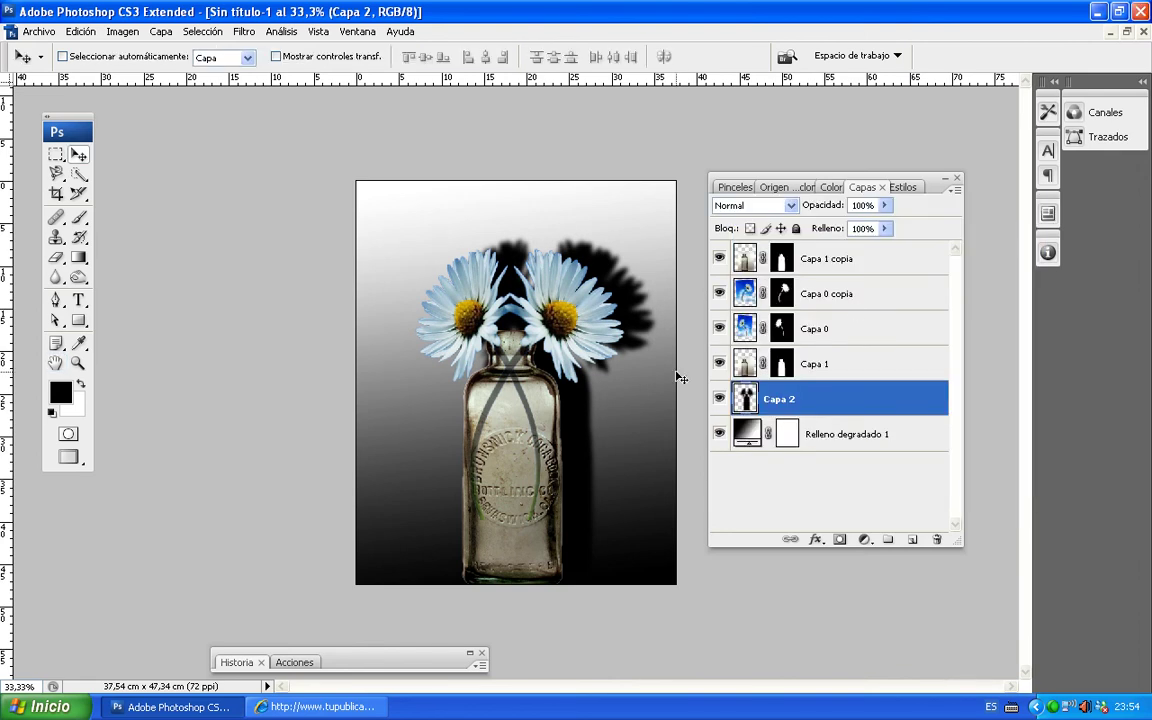
- Nudge the shadow down-right with Shift+arrow keys, check the bottle-and-daisies outline, then deselect
key("shift+Right")
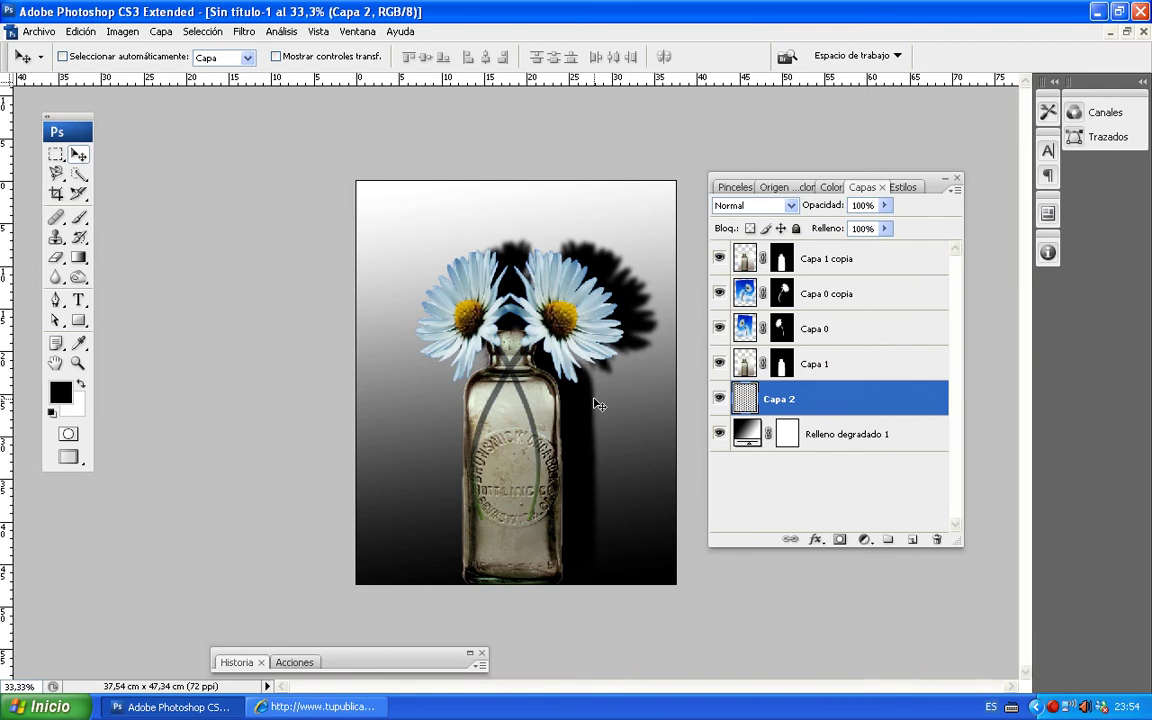
key("shift+Down")
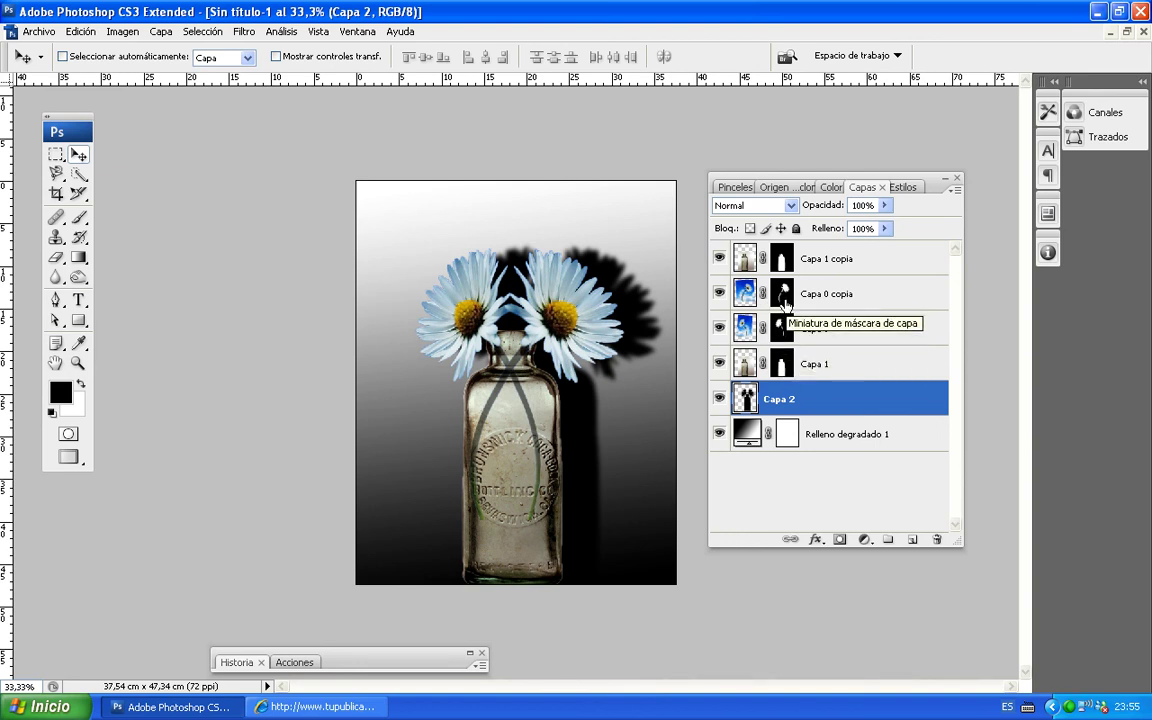
left_click(783, 364, "ctrl")
left_click(780, 330, "ctrl+shift")
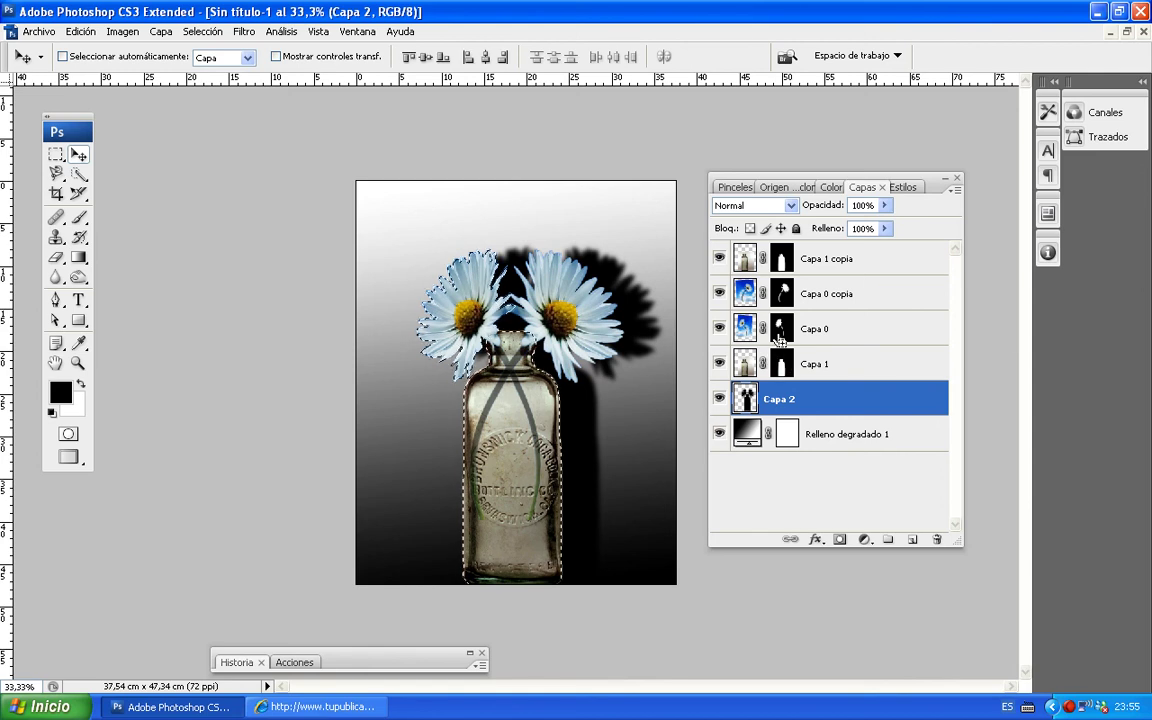
left_click(782, 295, "ctrl+shift")
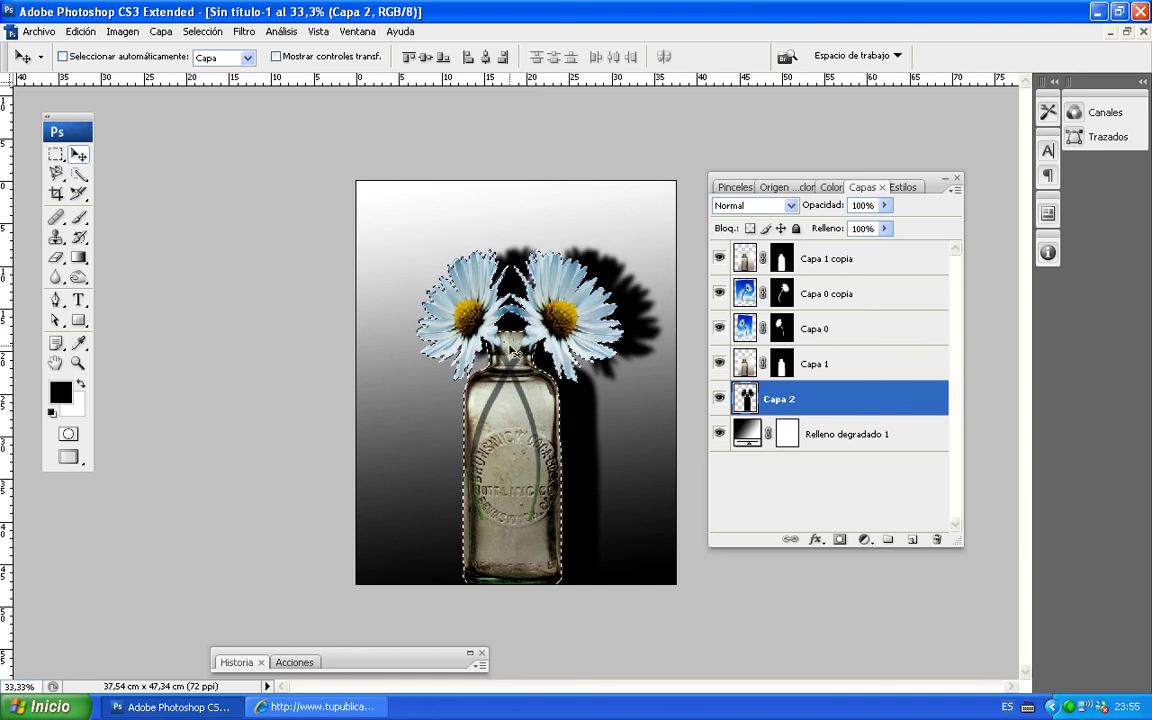
key("ctrl+d")
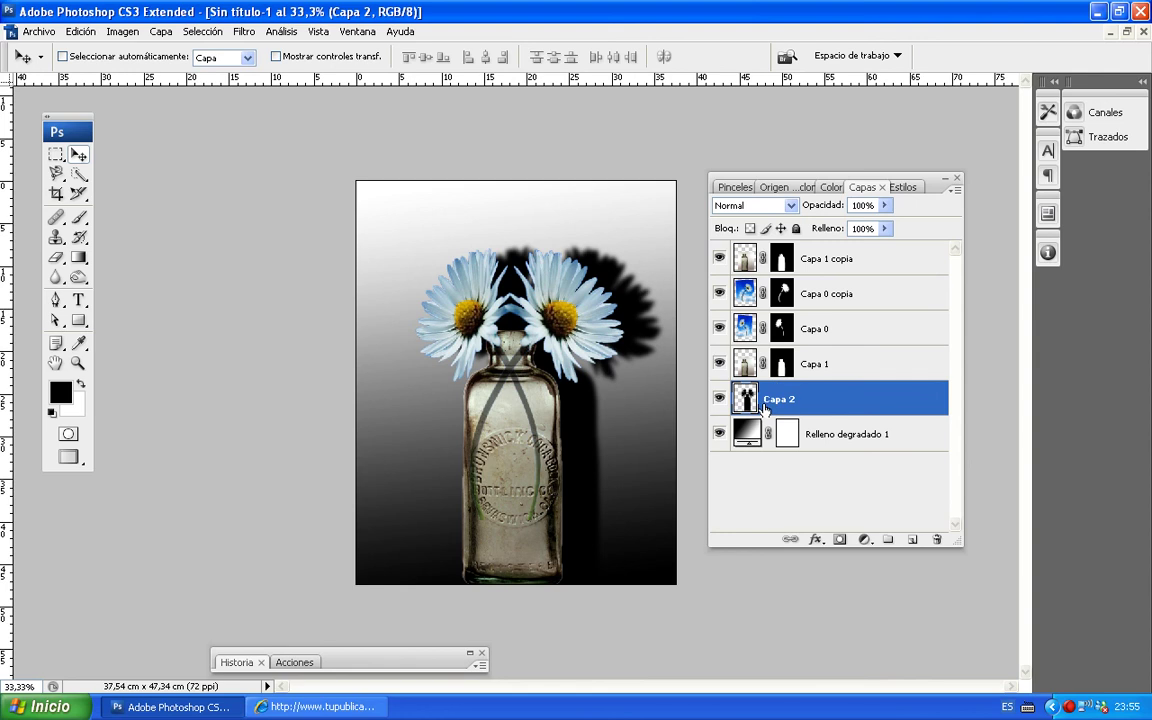